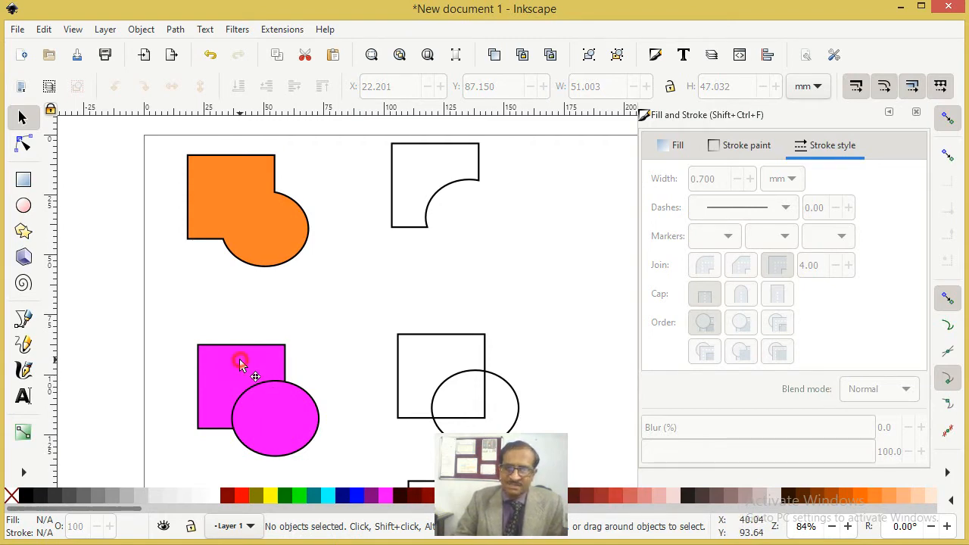
Lower the magenta circle beneath the overlapping magenta square in the stacking order
left_click(295, 409)
left_click(295, 409)
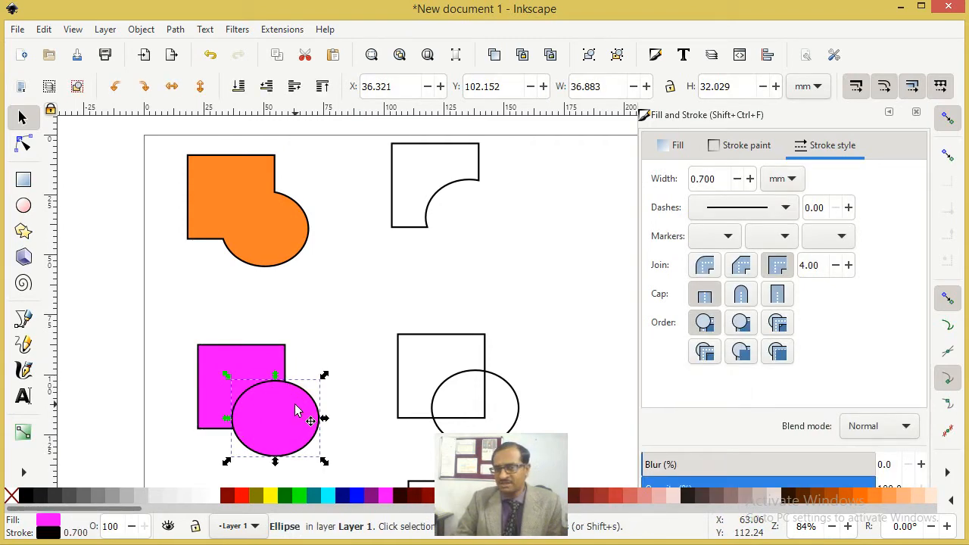
key("Escape")
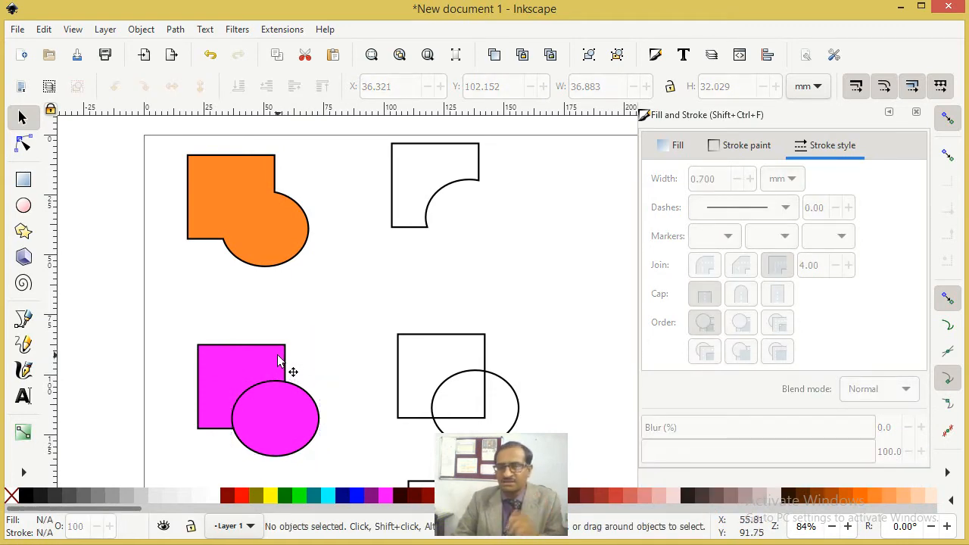
left_click(285, 413)
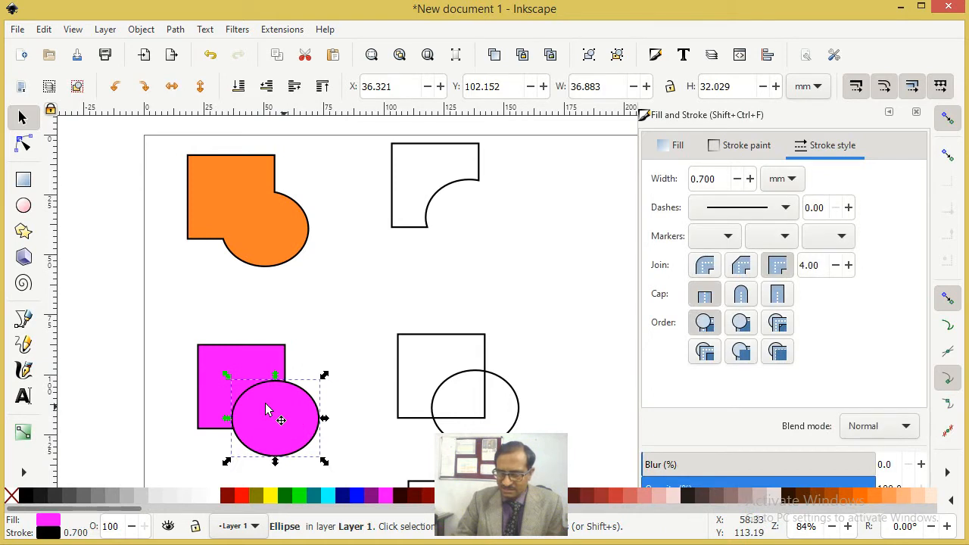
key("Page_Down")
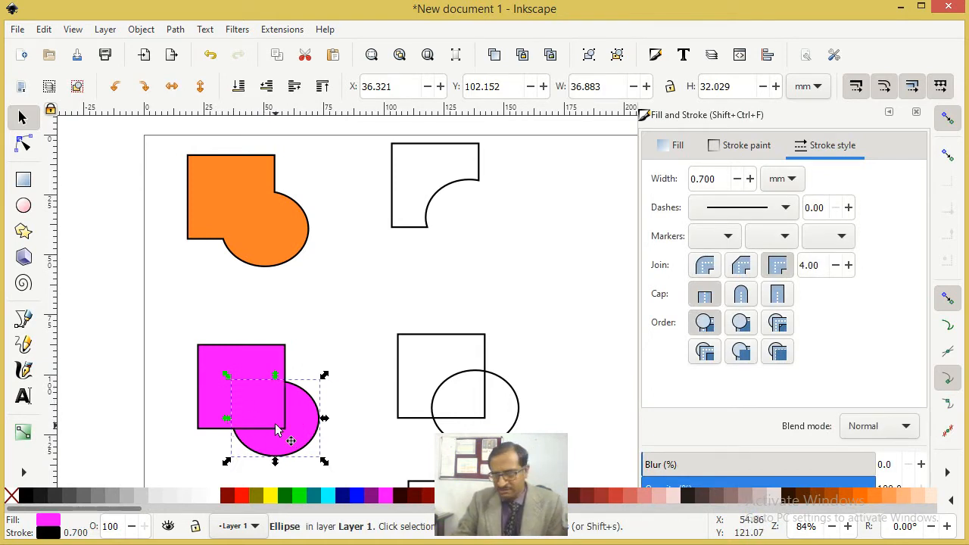
left_click(340, 361)
Subtract the magenta square from the magenta circle with the Difference path operation
left_click_drag(168, 308, 333, 471)
left_click(175, 29)
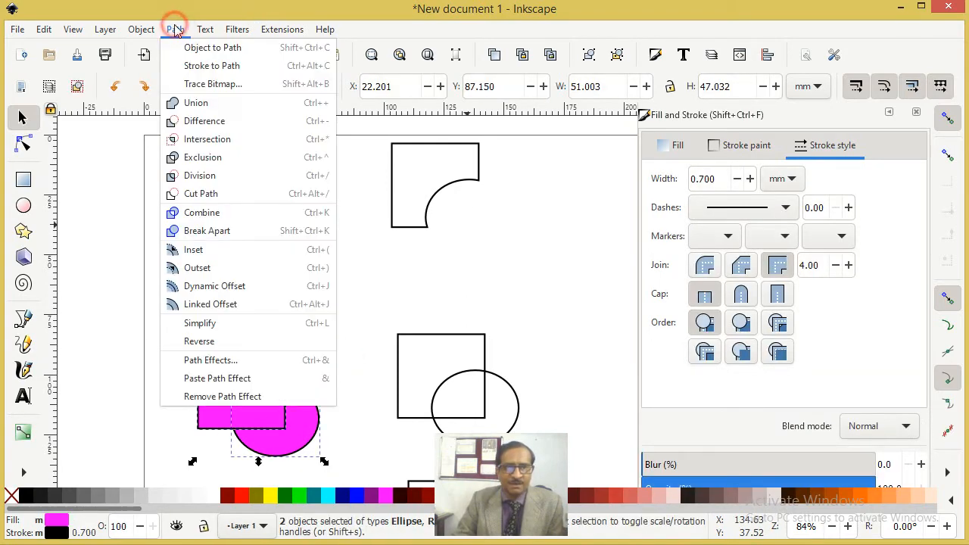
left_click(218, 122)
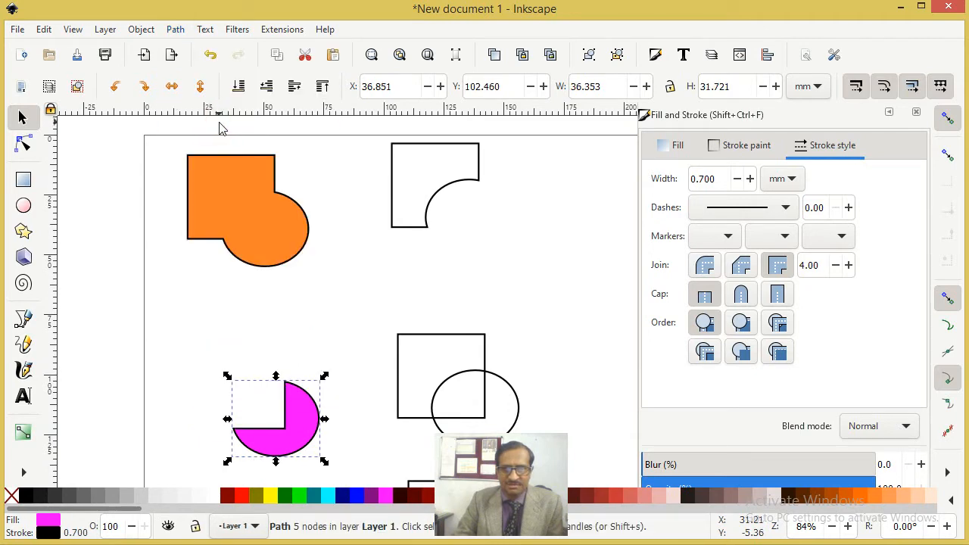
left_click(305, 338)
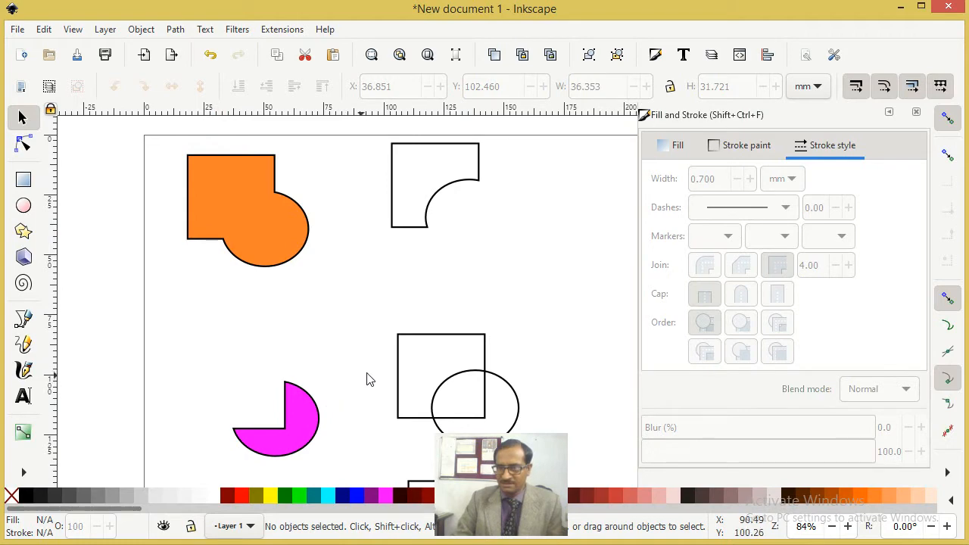
Apply the Intersection path operation to the unfilled square and circle beside the magenta shape
left_click_drag(361, 356, 255, 272)
left_click_drag(255, 195, 421, 355)
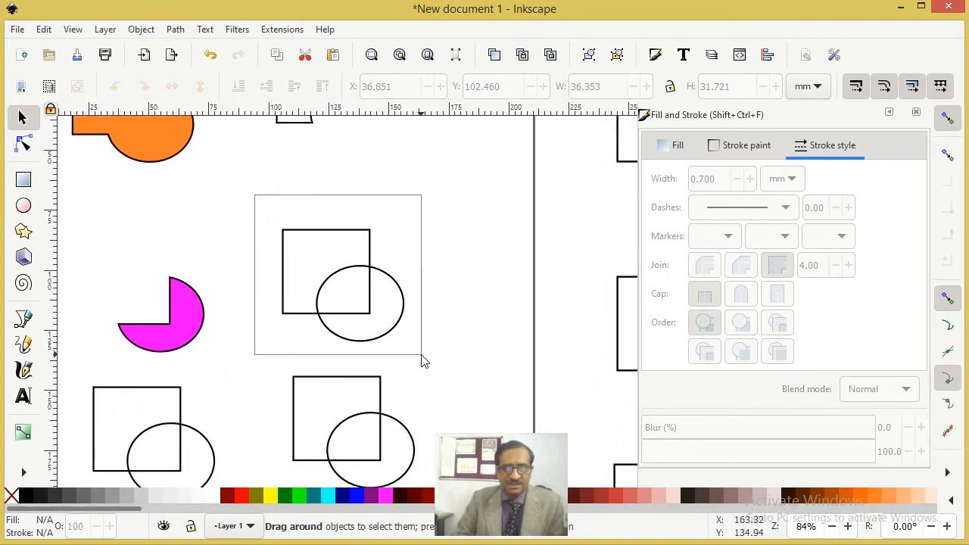
left_click(174, 30)
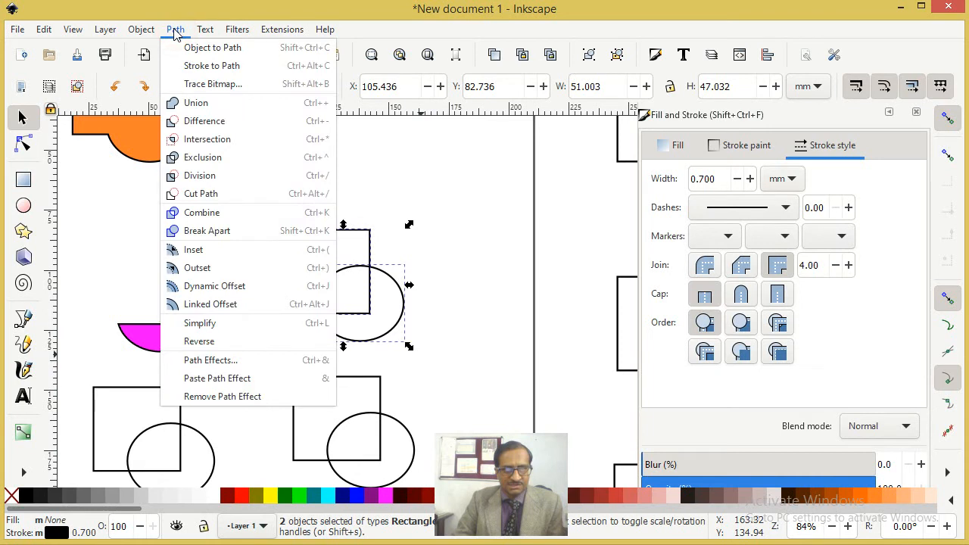
left_click(202, 140)
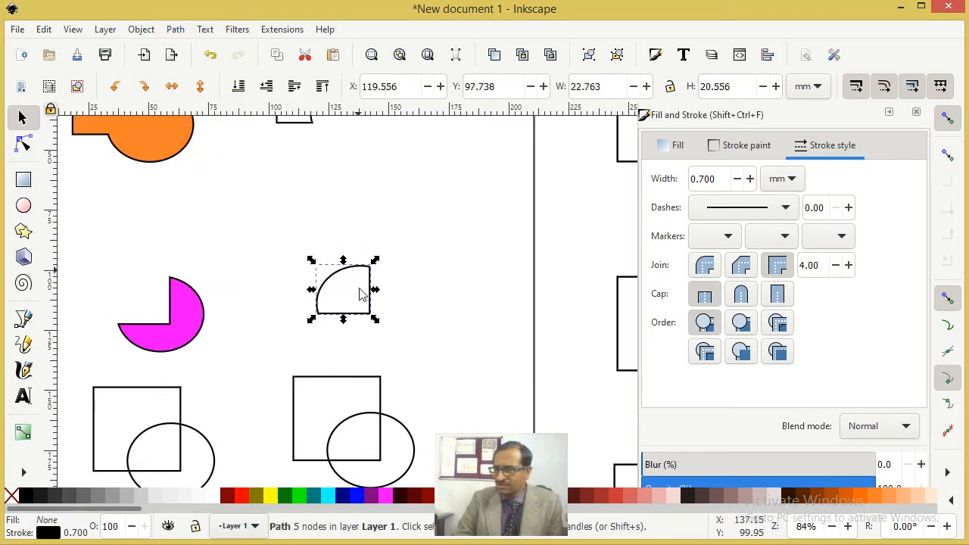
Draw a near-circular ellipse with radii about 15.8 by 14.8 mm beside the intersected shape and remove its fill
left_click(23, 205)
left_click_drag(431, 236, 438, 239)
left_click_drag(490, 290, 508, 307)
left_click(678, 146)
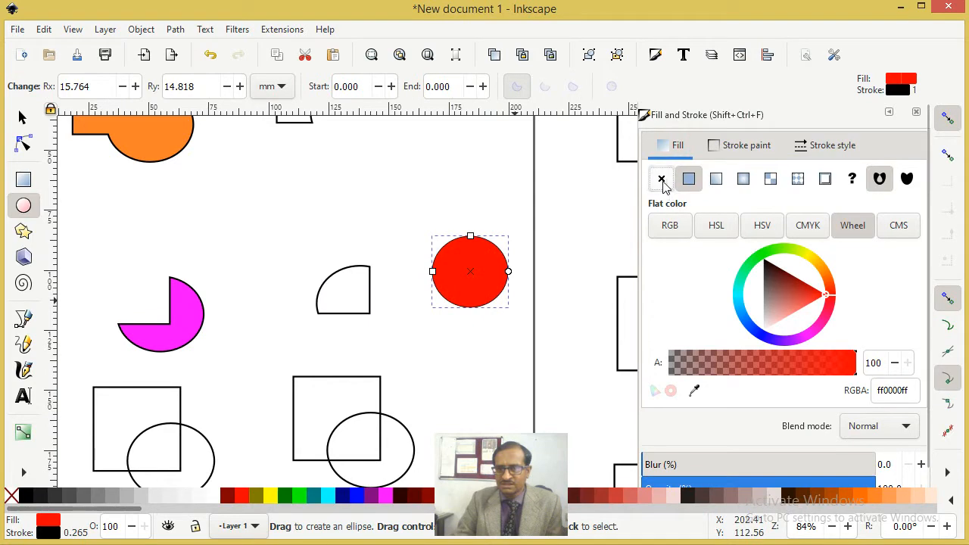
left_click(662, 180)
Draw two unfilled ellipses overlapping the circle, one wide with radii about 25.9 by 18.3 mm, one tall about 18.8 by 32.9 mm
left_click_drag(410, 188, 535, 275)
left_click(661, 179)
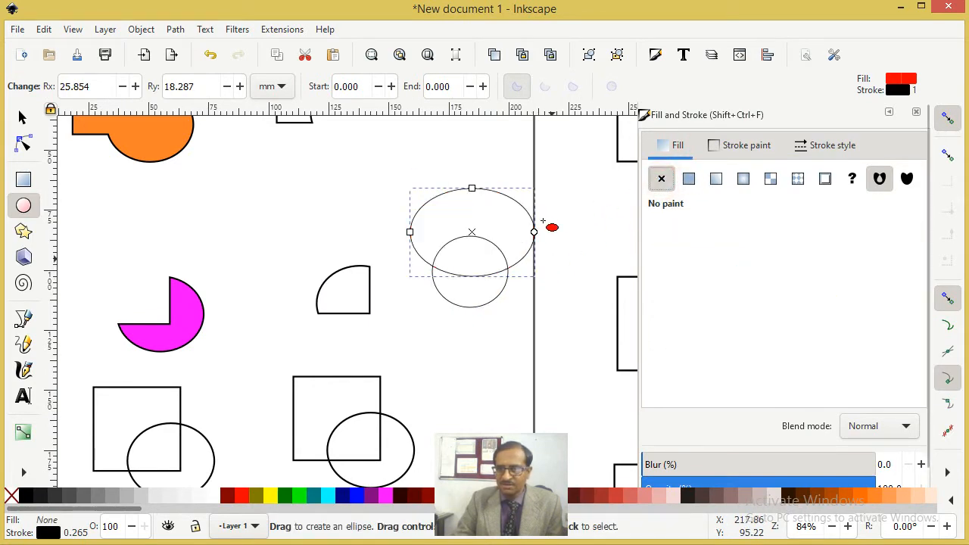
left_click_drag(467, 171, 558, 324)
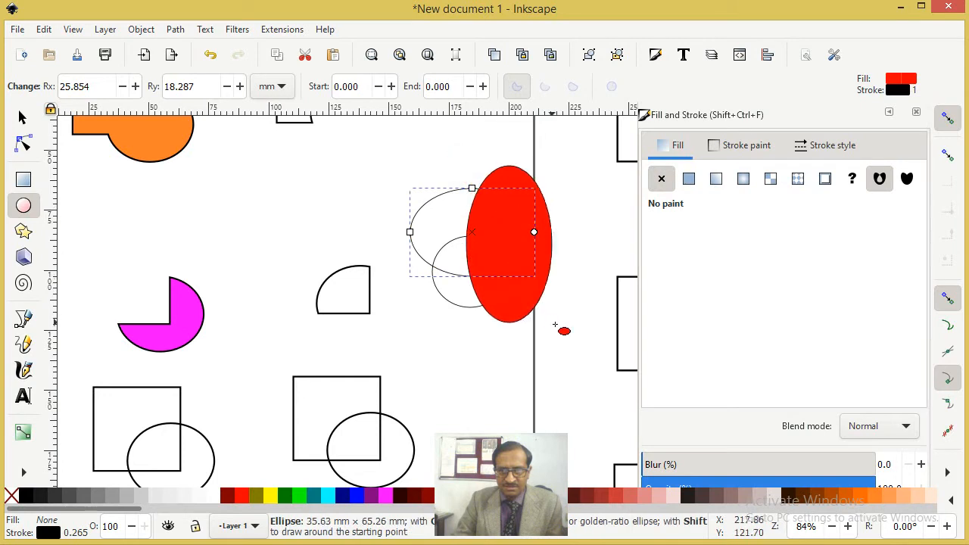
left_click(663, 179)
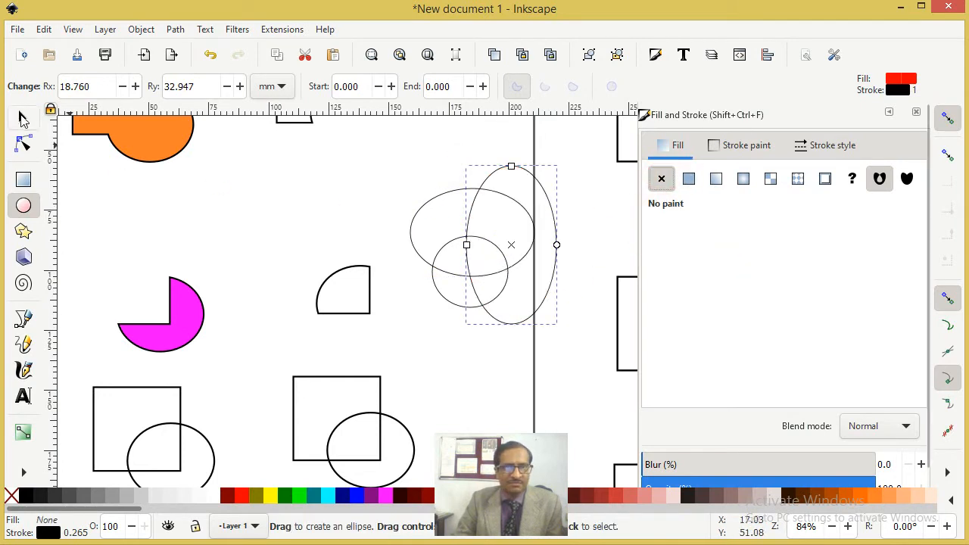
Intersect the three overlapping ellipses and fill the resulting shape with dark orange d45500
left_click(22, 119)
mouse_move(417, 145)
left_mouse_down()
mouse_move(498, 255)
mouse_move(421, 150)
left_mouse_up()
left_click_drag(393, 131, 568, 346)
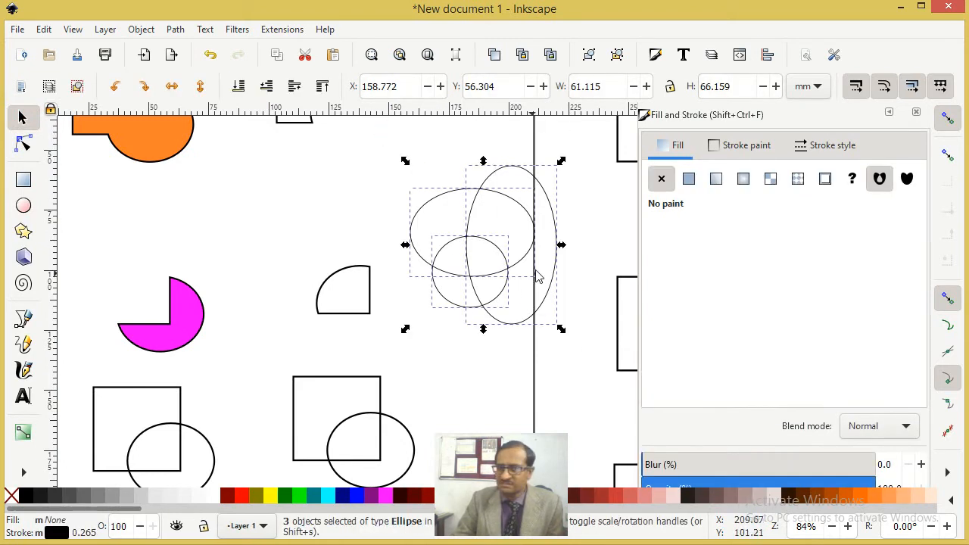
left_click(170, 30)
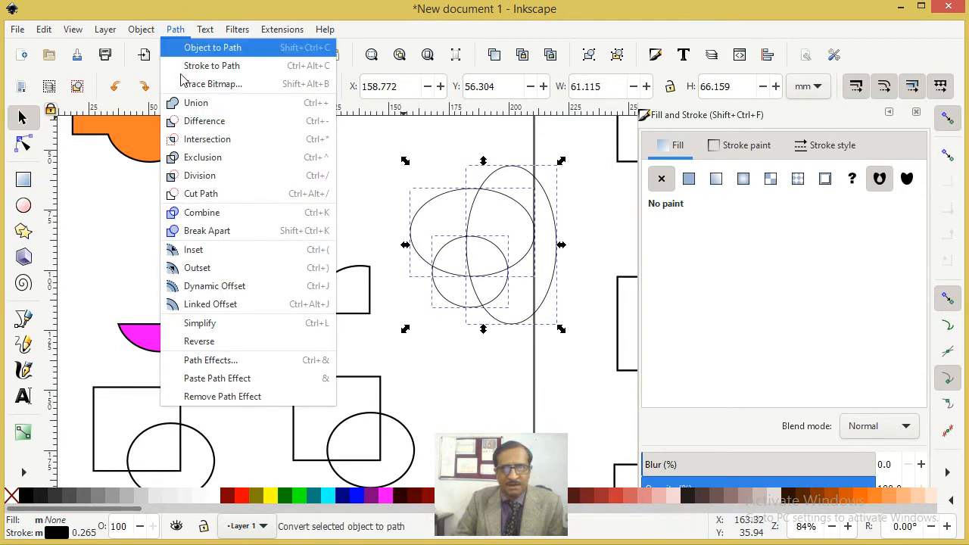
left_click(207, 139)
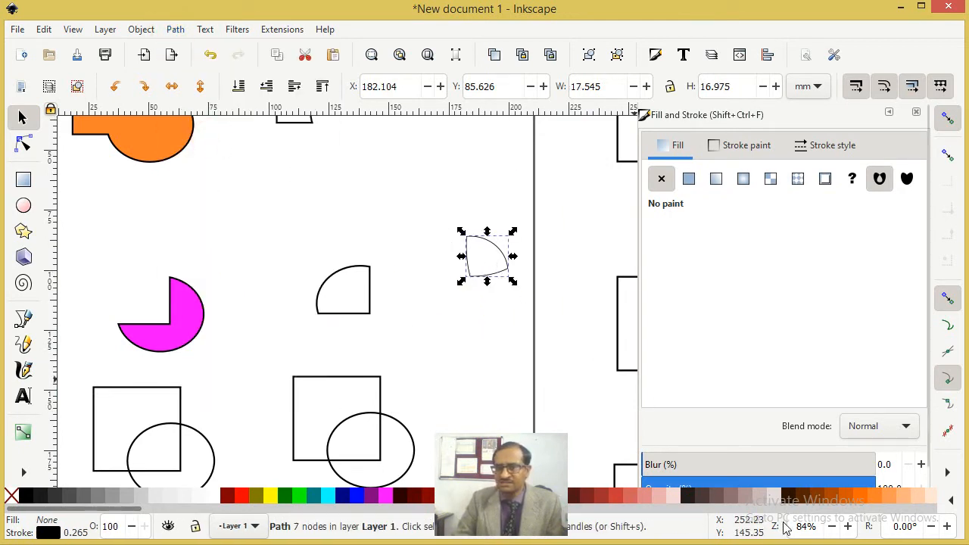
left_click(847, 496)
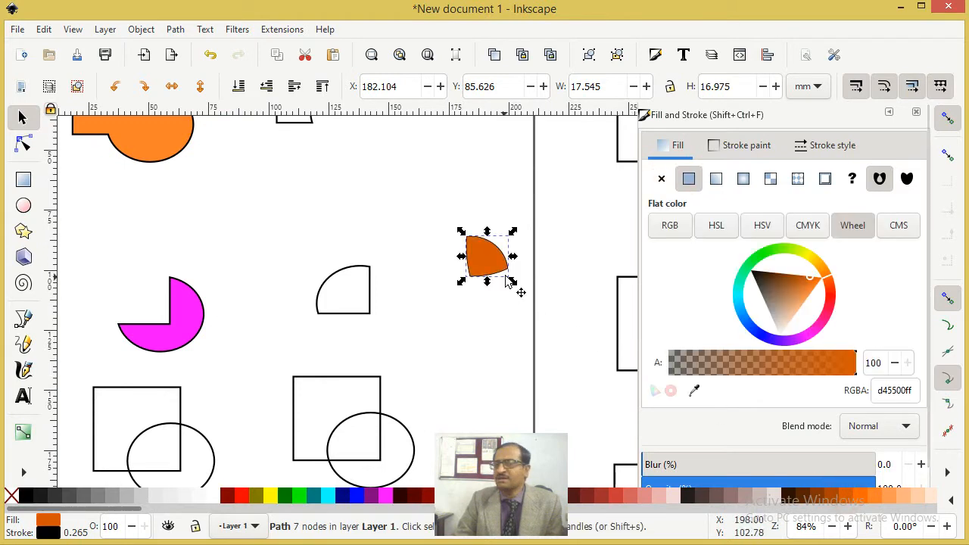
left_click(409, 279)
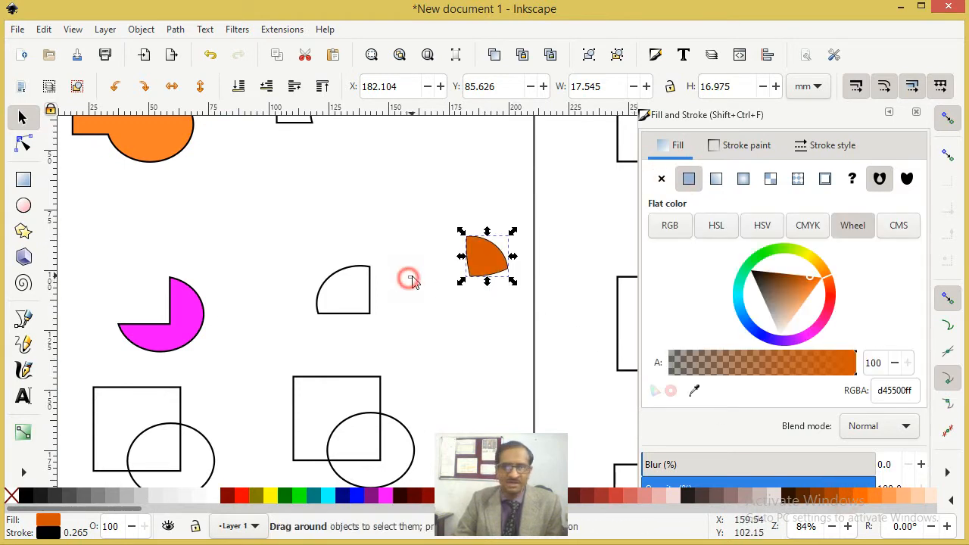
Fill the square and circle below the magenta shape with orange ff6600 and apply the Exclusion path operation to them
key("space")
mouse_move(223, 287)
left_mouse_down()
mouse_move(392, 442)
mouse_move(369, 392)
left_mouse_up()
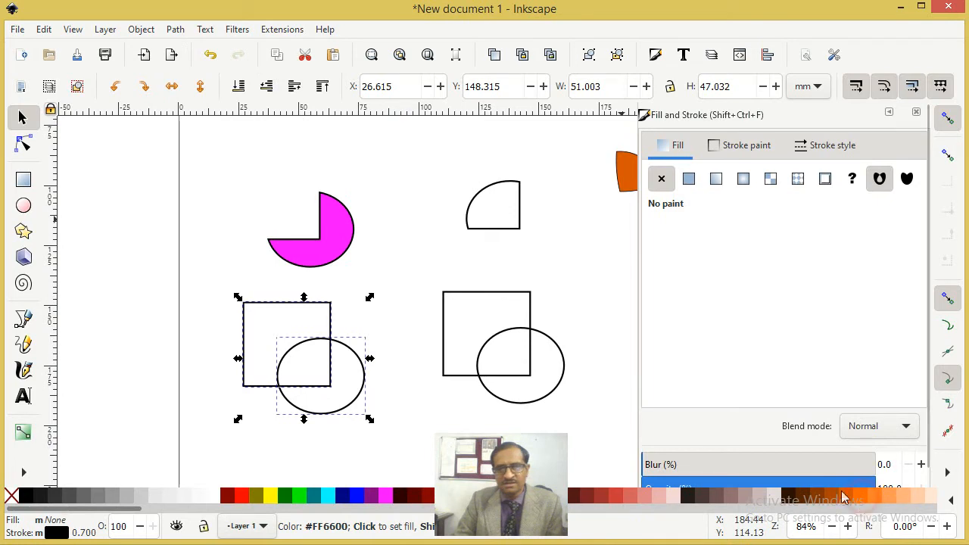
left_click(864, 501)
left_click(173, 29)
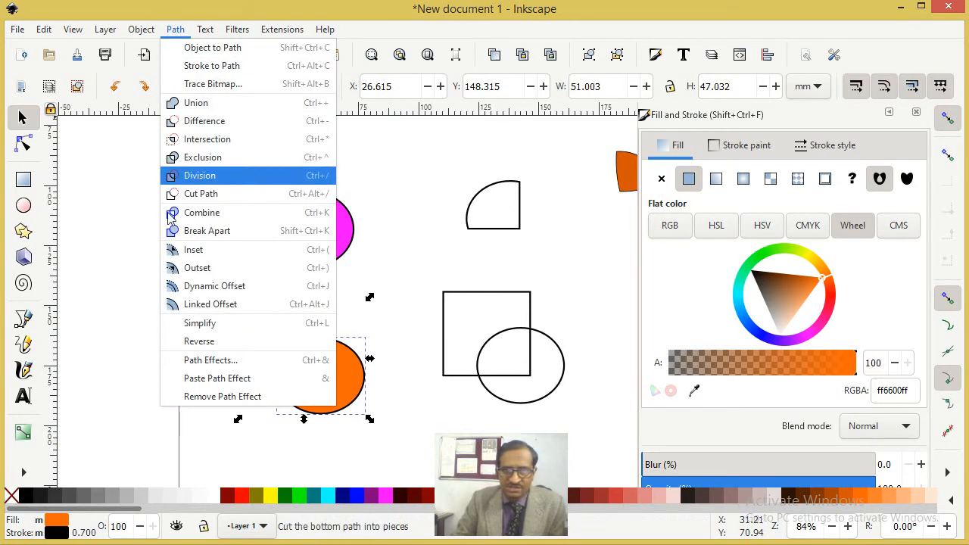
left_click(214, 157)
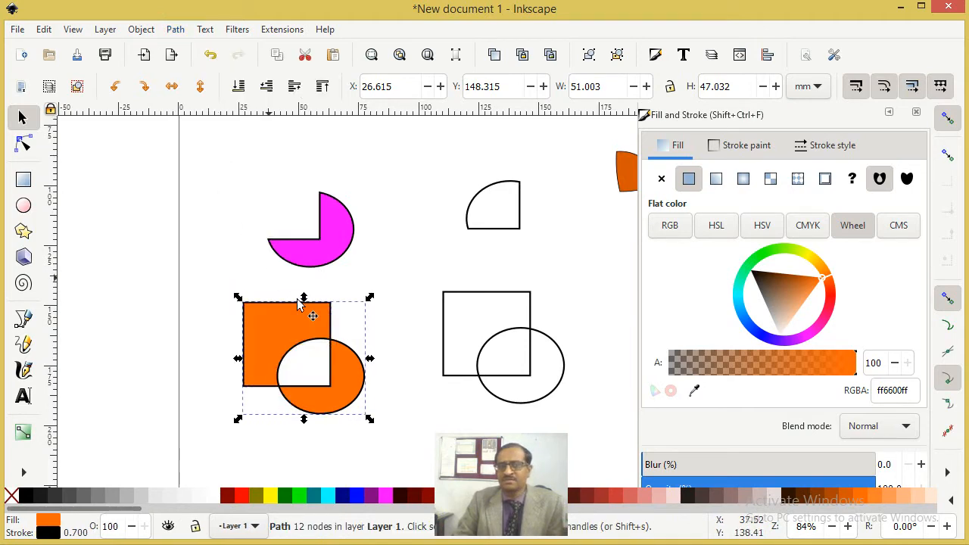
Move the orange excluded shape over the magenta shape and back below it, to about X 21.9, Y 150.2 mm
left_click(152, 318)
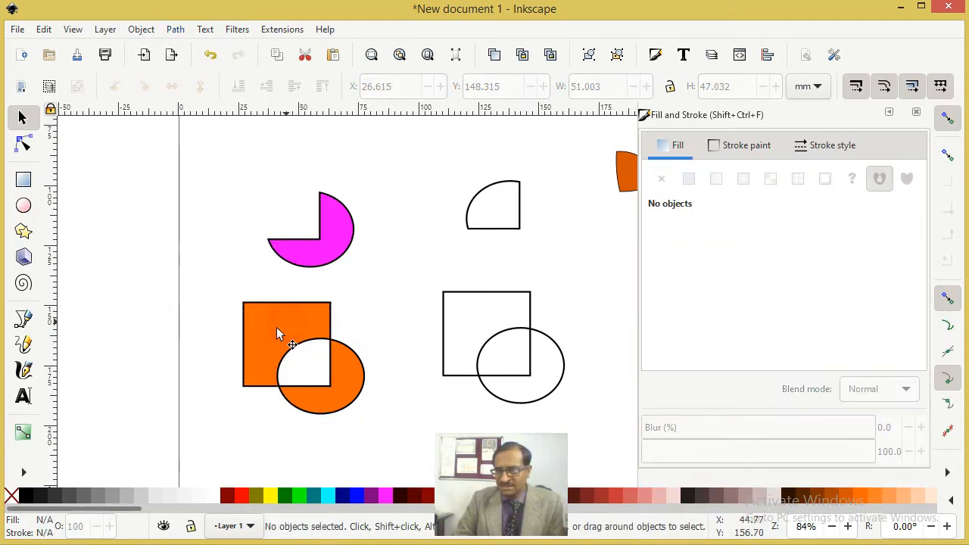
left_click(284, 327)
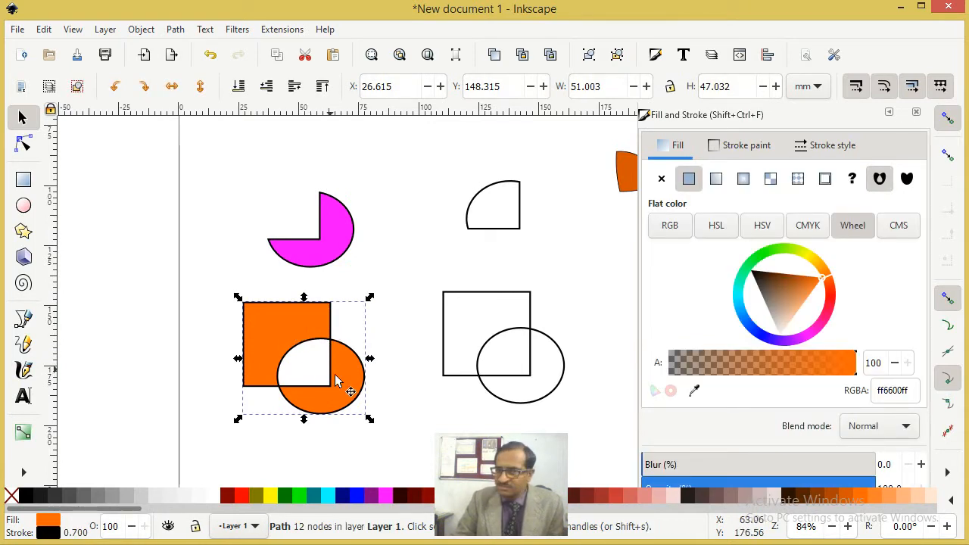
left_click_drag(342, 376, 318, 271)
key("Home")
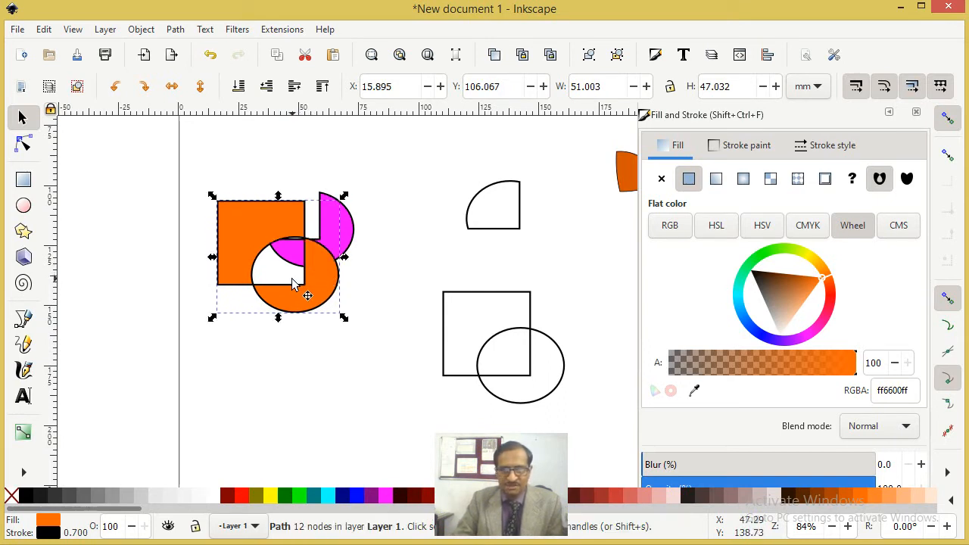
left_click_drag(325, 290, 344, 398)
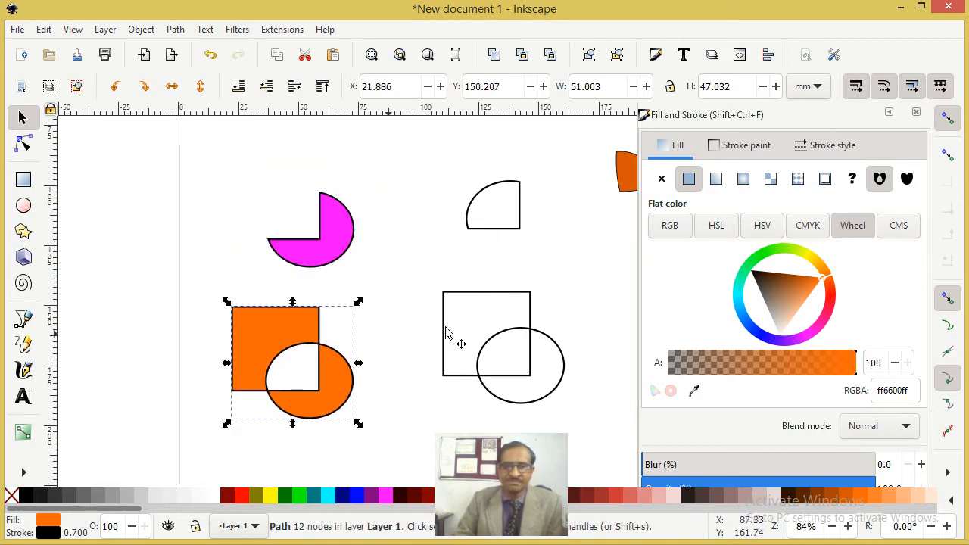
Shrink the circle on the unfilled square to about 16.4 by 16.9 mm and move it near the square's centre
left_click(545, 336)
left_click_drag(570, 410, 520, 371)
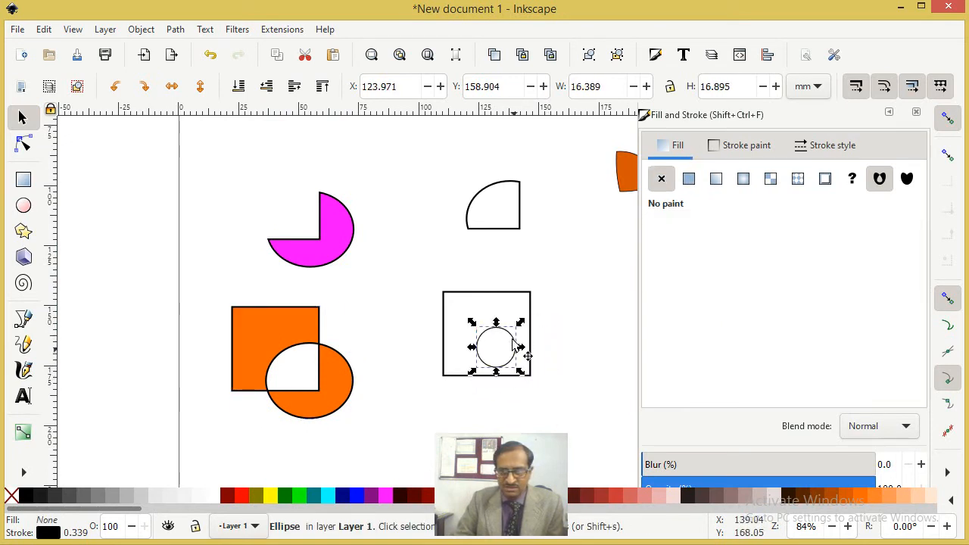
left_click_drag(506, 333, 497, 318)
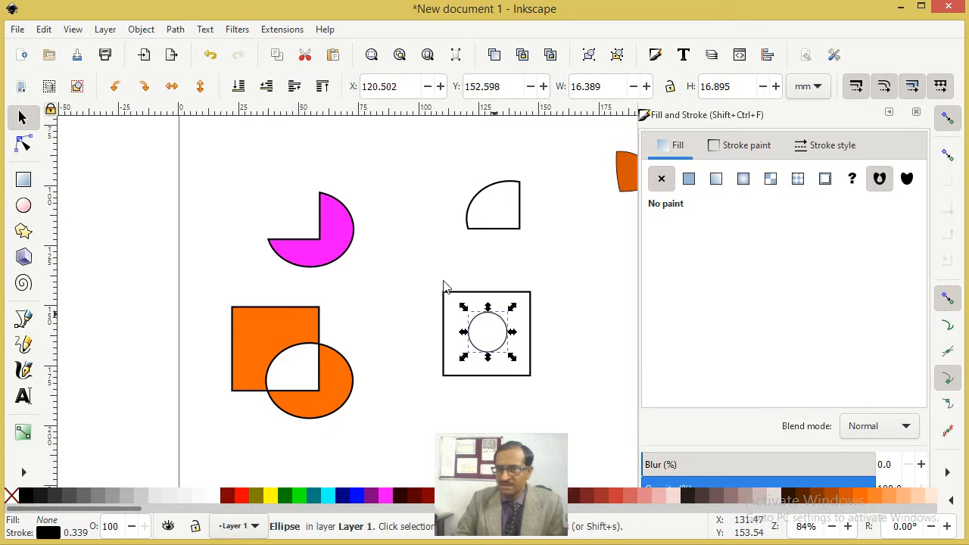
Fill the square and its inner circle with brown aa4400 and cut out the circle using Exclusion
left_click_drag(433, 282, 547, 409)
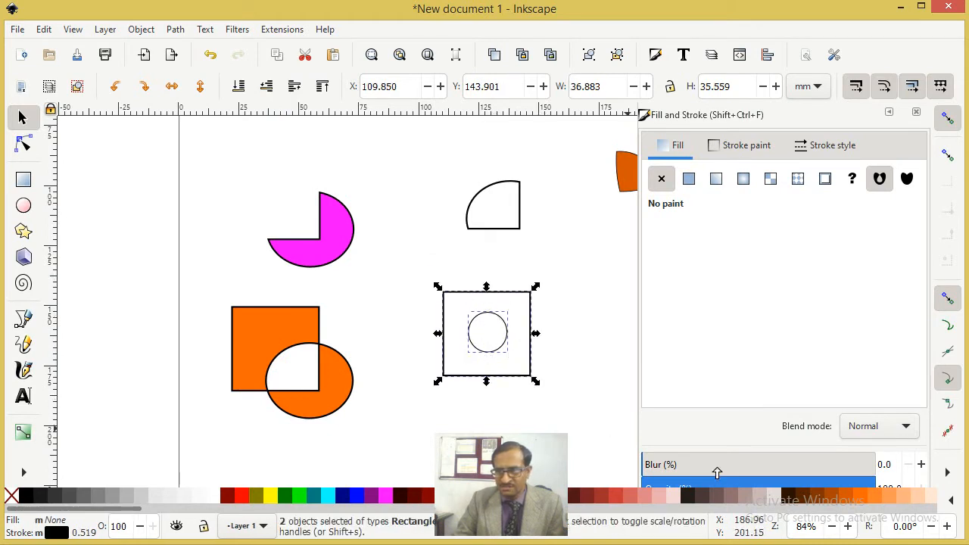
left_click(826, 505)
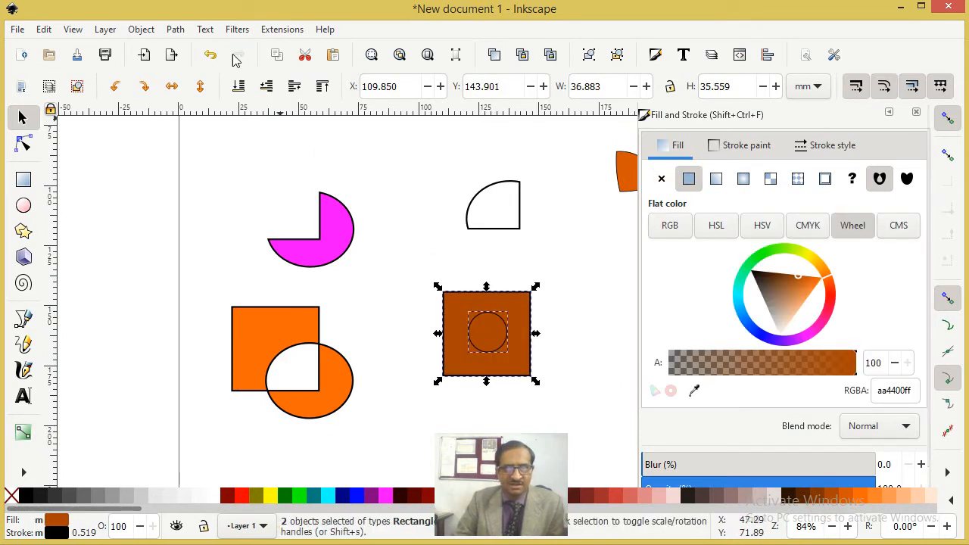
left_click(171, 31)
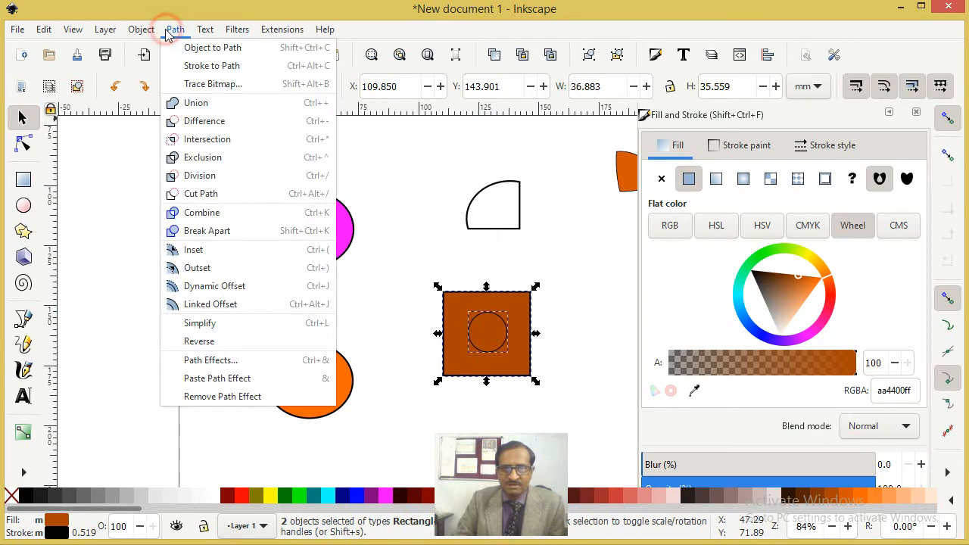
left_click(208, 165)
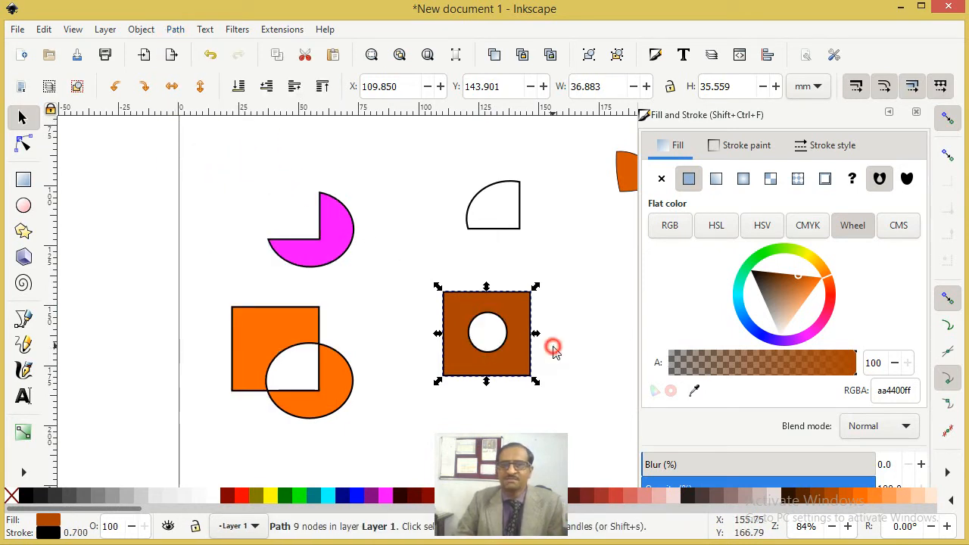
left_click(487, 333)
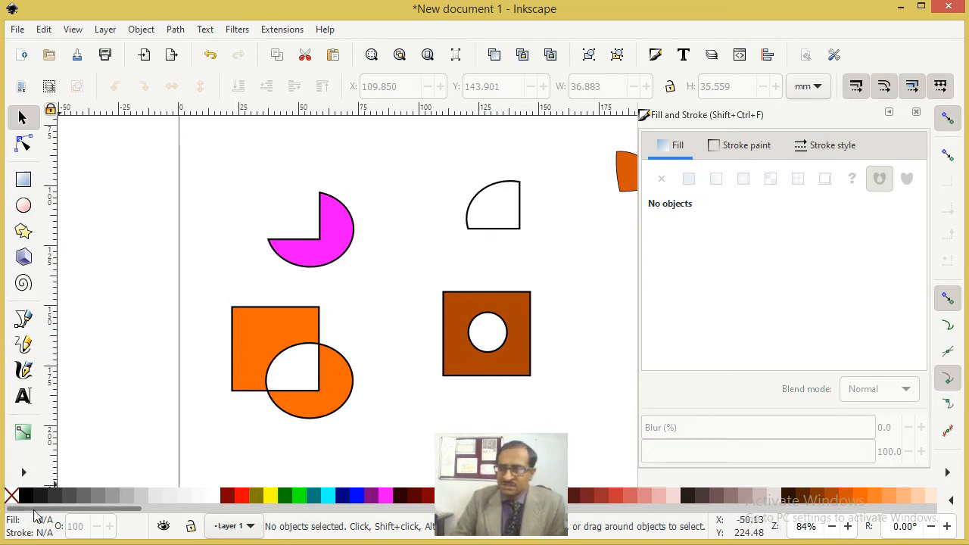
left_click(383, 303)
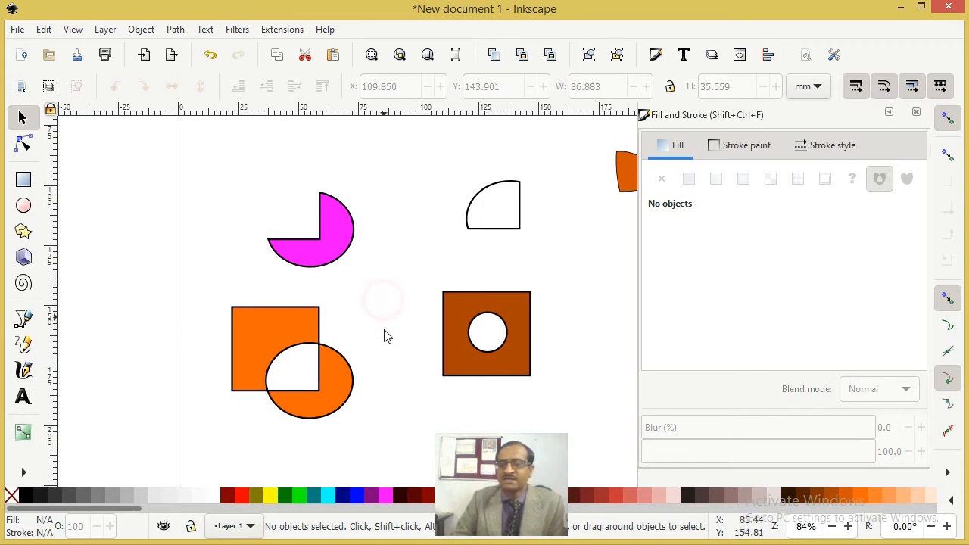
scroll(383, 340, "down", 5)
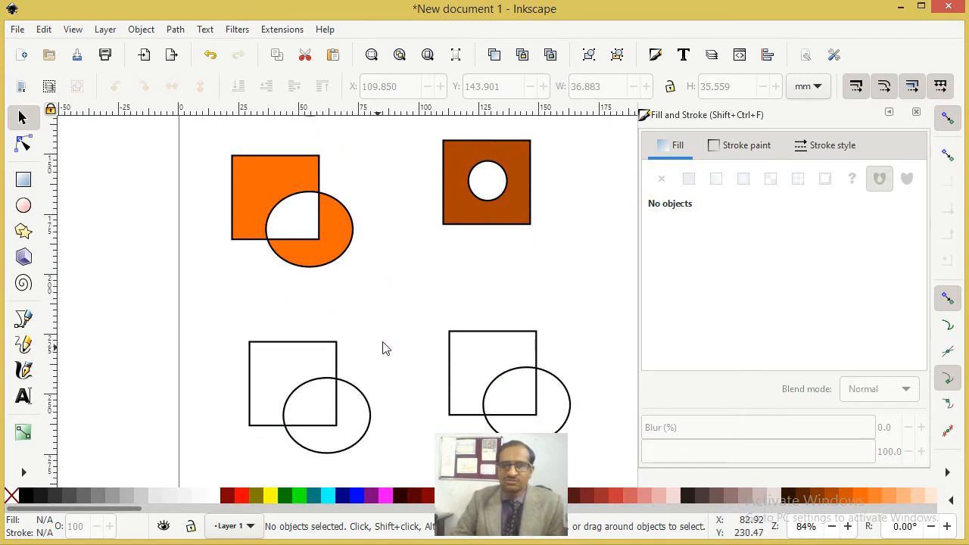
Split the overlapping unfilled square and circle below the orange shape using the Division path operation
scroll(390, 318, "down", 1)
left_click_drag(230, 281, 402, 445)
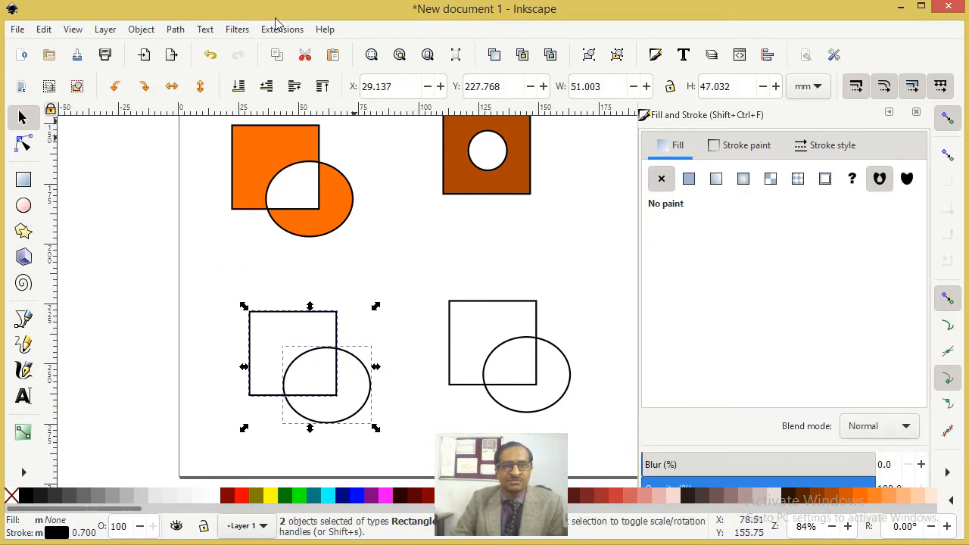
left_click(175, 29)
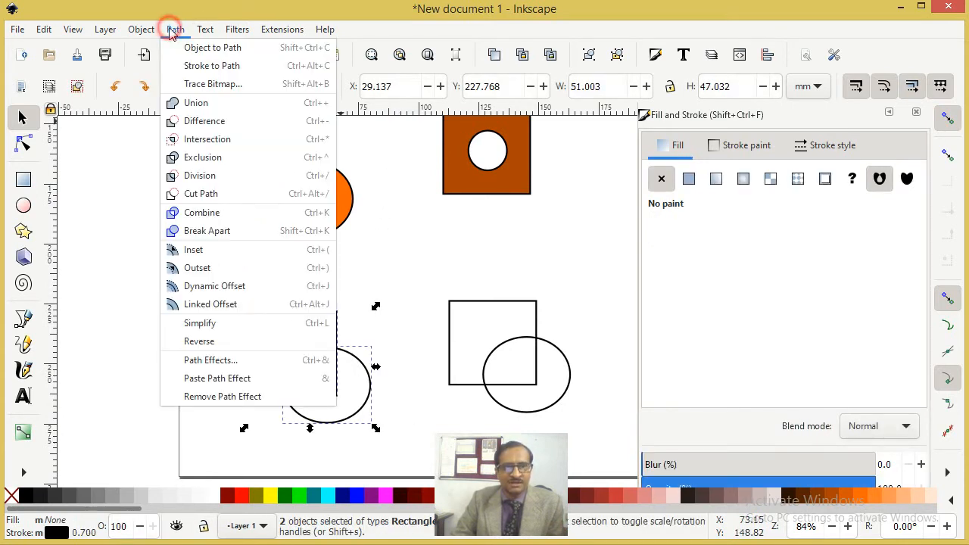
left_click(213, 175)
left_click(362, 311)
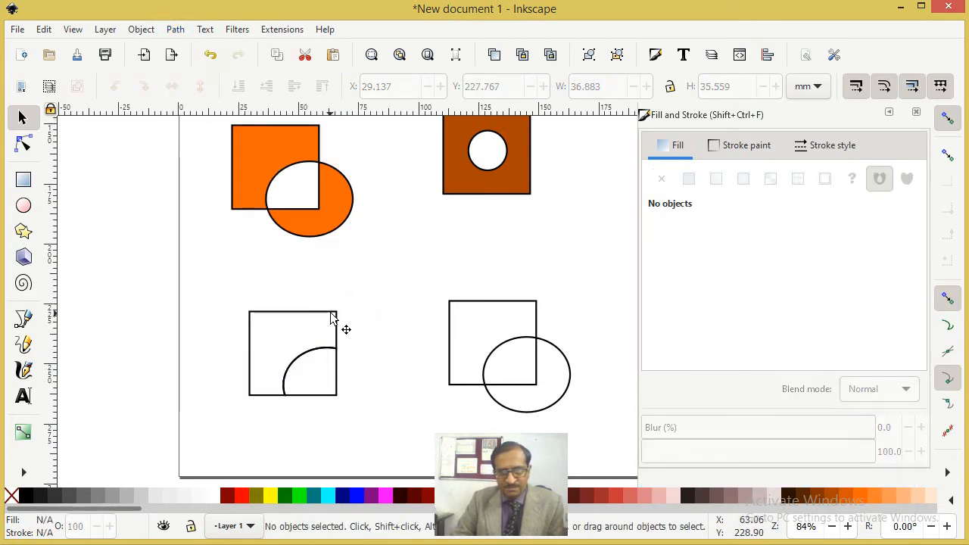
Move the larger divided piece of the square away to about X 18.4, Y 220.8 mm and undo the move
left_click_drag(321, 312, 296, 296)
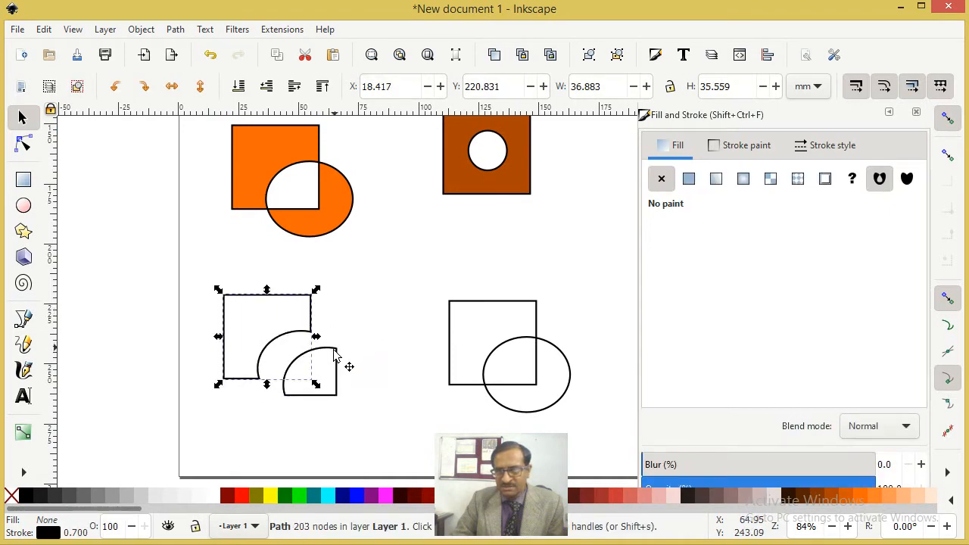
left_click(344, 303)
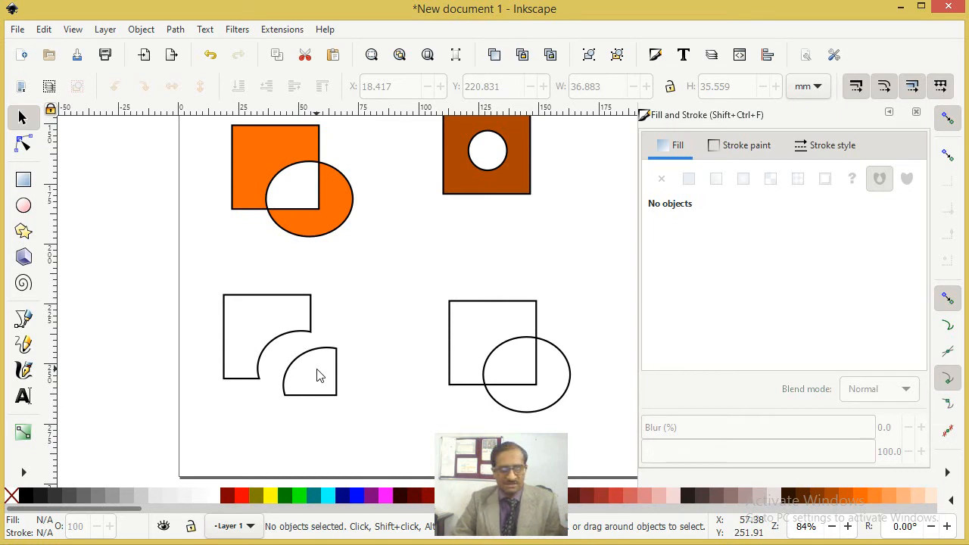
key("ctrl+z")
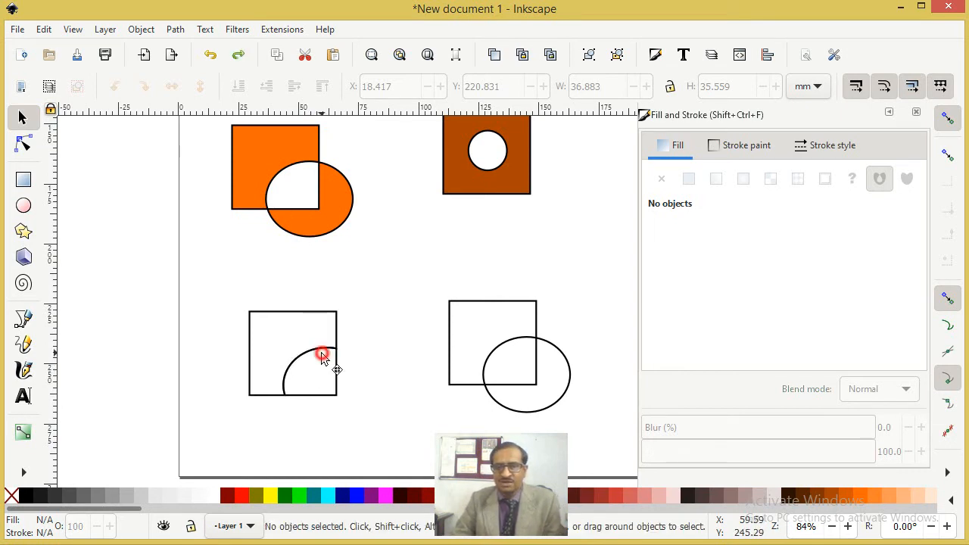
Fill the divided square's larger piece with orange ff6600 and its curved corner piece with cyan
left_click(330, 354)
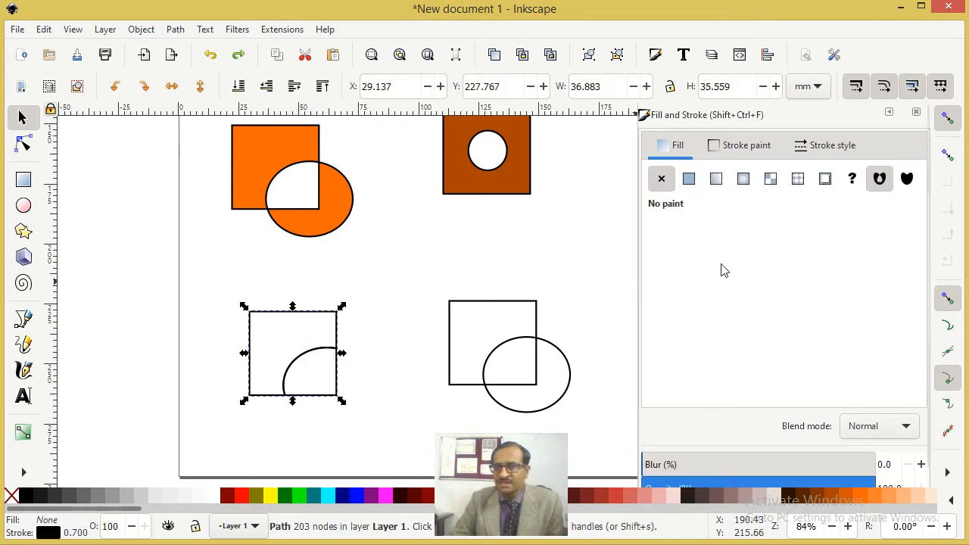
left_click(869, 500)
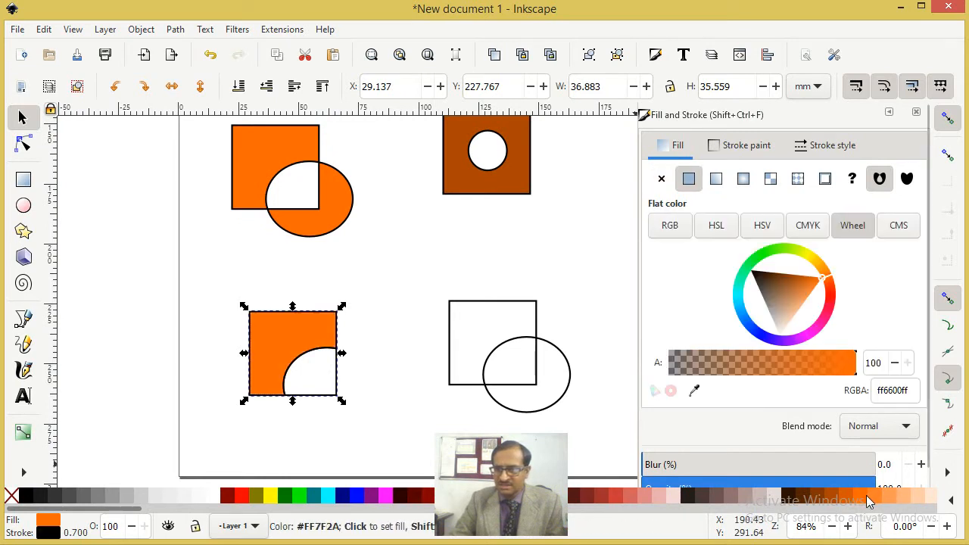
left_click(328, 360)
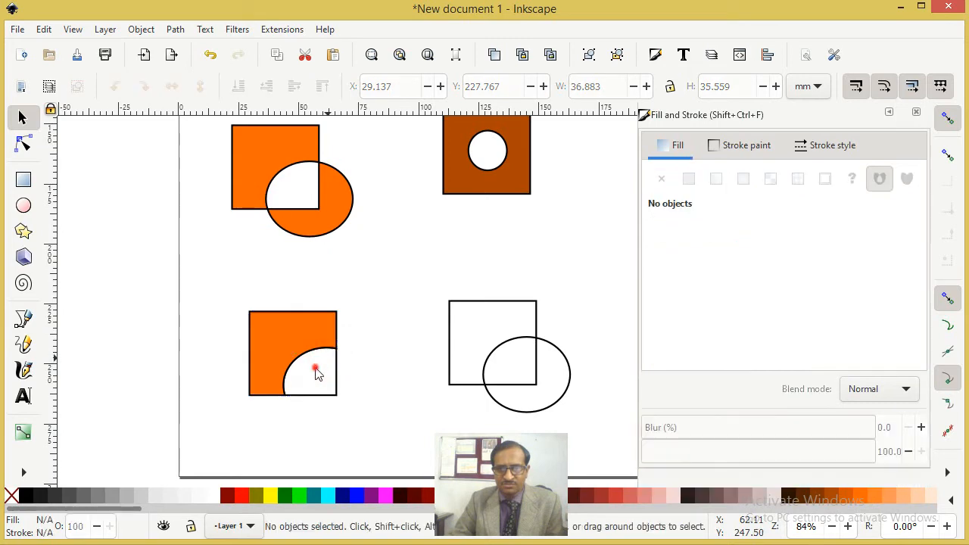
left_click_drag(371, 422, 282, 338)
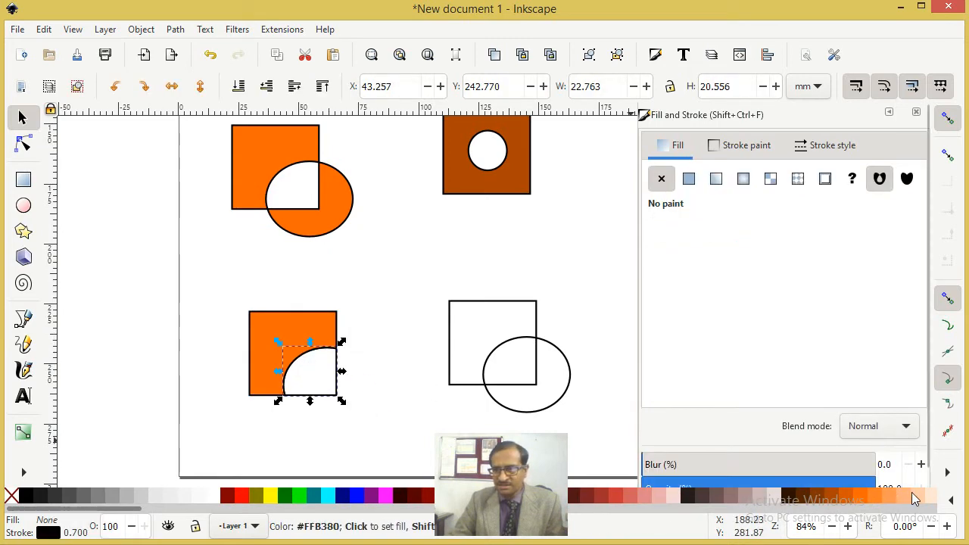
left_click(327, 498)
left_click(373, 361)
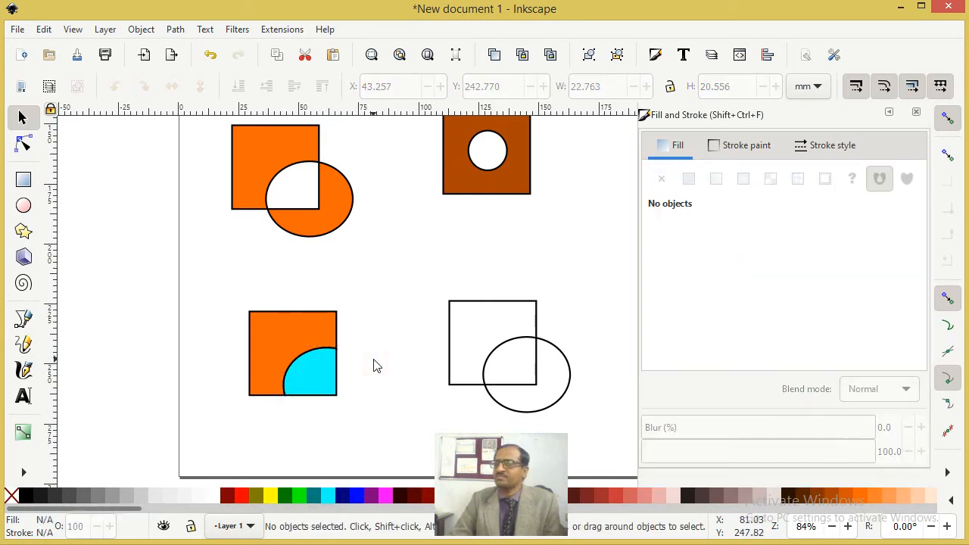
Duplicate the remaining unfilled square-and-circle pair twice and place the copies side by side below the page
key("space")
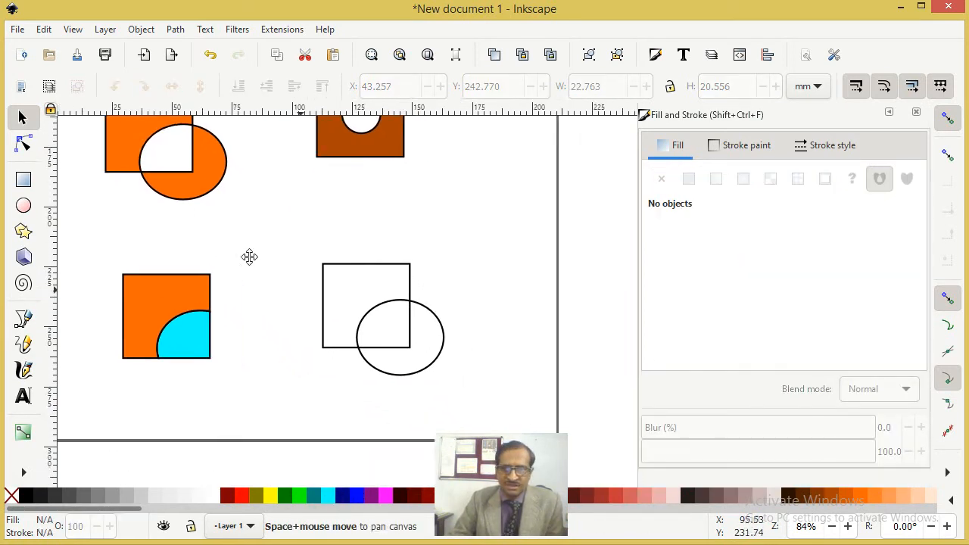
left_click_drag(237, 180, 447, 379)
scroll(398, 261, "down", 4)
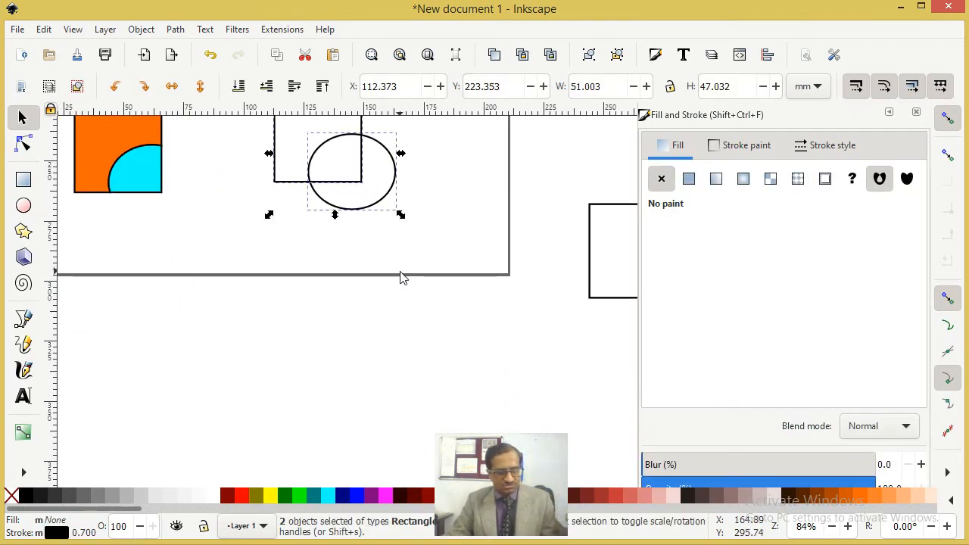
scroll(401, 277, "up", 1)
key("space")
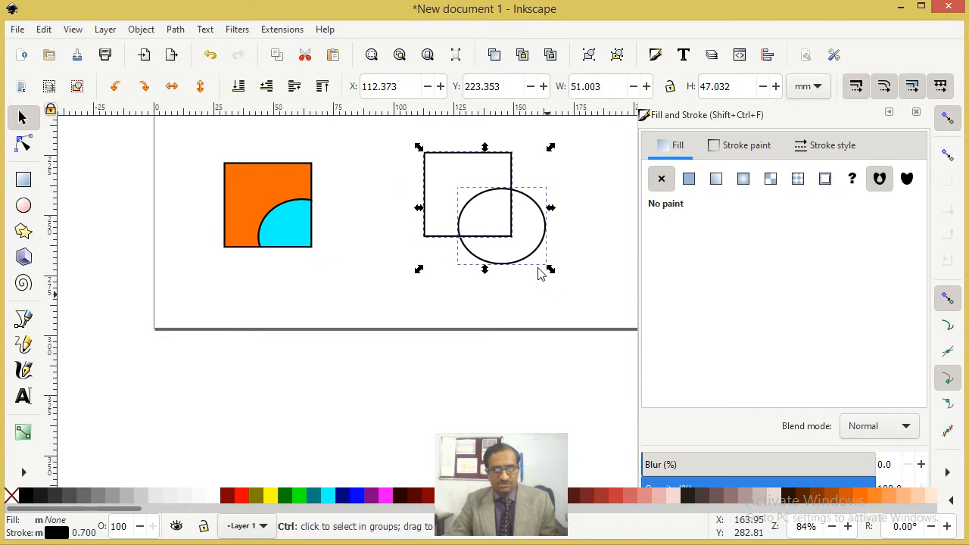
left_click_drag(531, 206, 314, 405)
key("ctrl+d")
Apply the Cut Path operation to the unfilled square and circle beside the orange and cyan square
left_click_drag(409, 139, 576, 288)
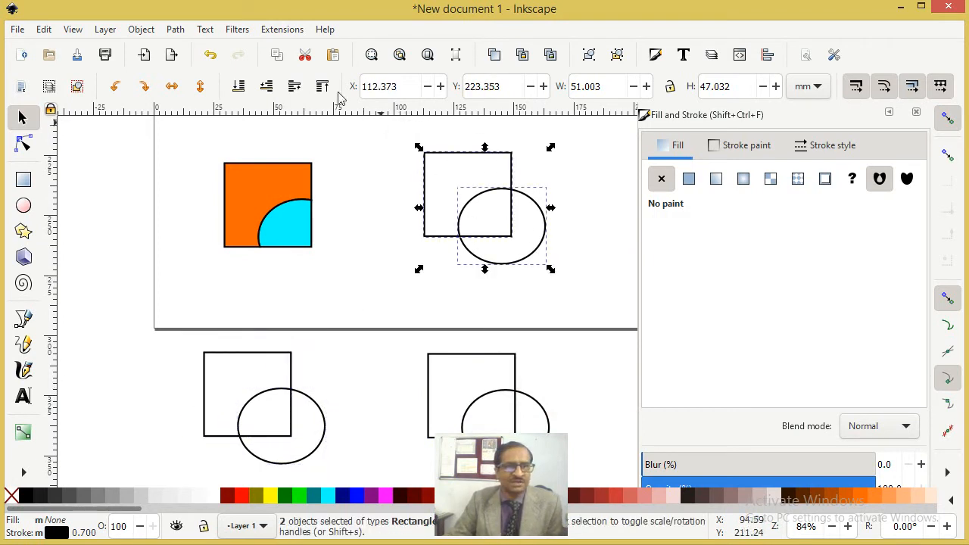
left_click(179, 29)
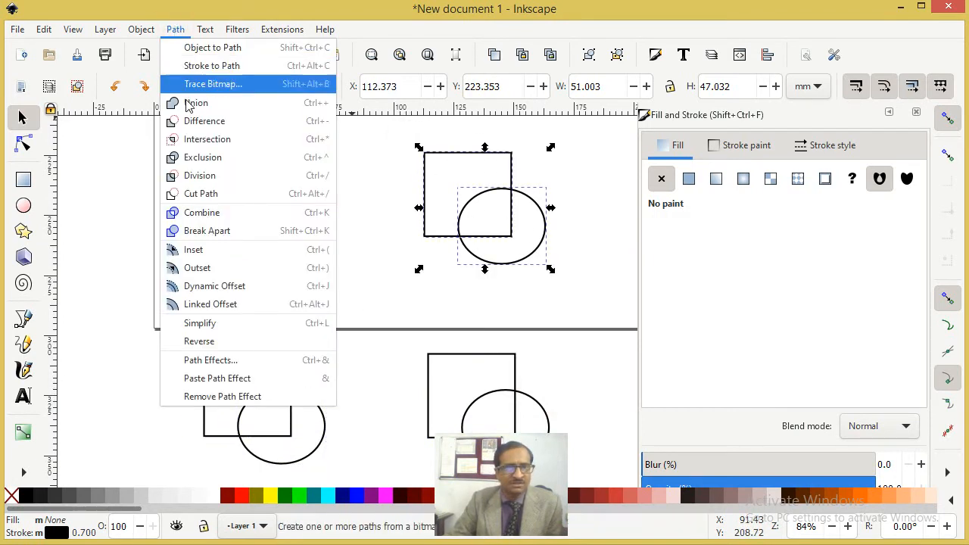
left_click(219, 195)
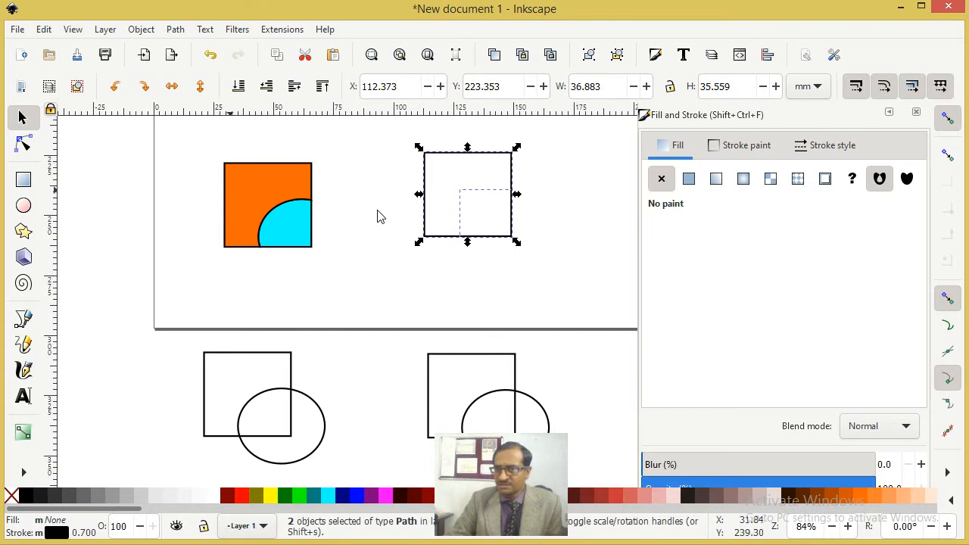
left_click(551, 216)
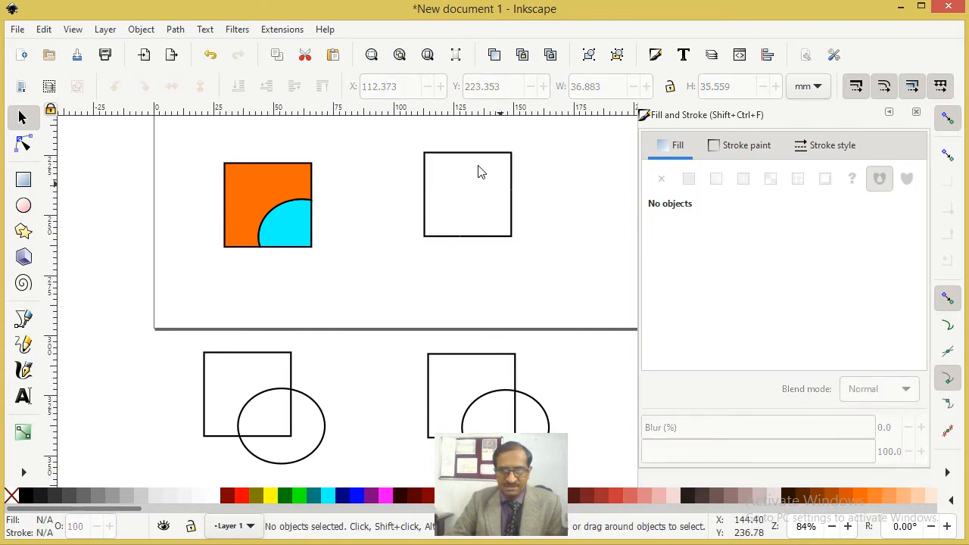
Move the two cut square outlines apart, placing the small corner piece at about X 130.3, Y 242.6 mm
left_click_drag(459, 152, 424, 136)
left_click_drag(510, 227, 363, 261)
left_click(540, 233)
Draw an ellipse of about 35.3 by 32.8 mm beside the separated square outlines and remove its fill
key("space")
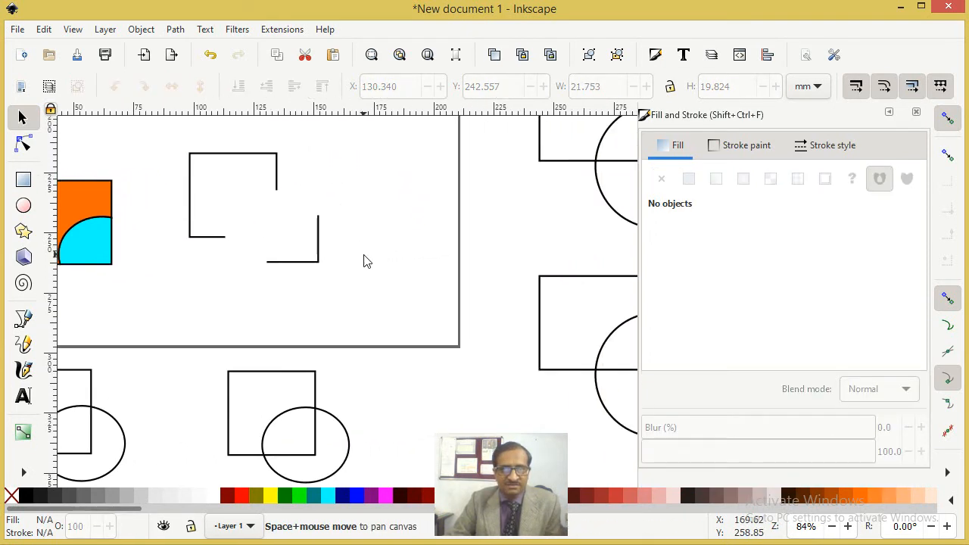
left_click(24, 205)
left_click_drag(372, 194, 392, 213)
left_click_drag(426, 246, 457, 274)
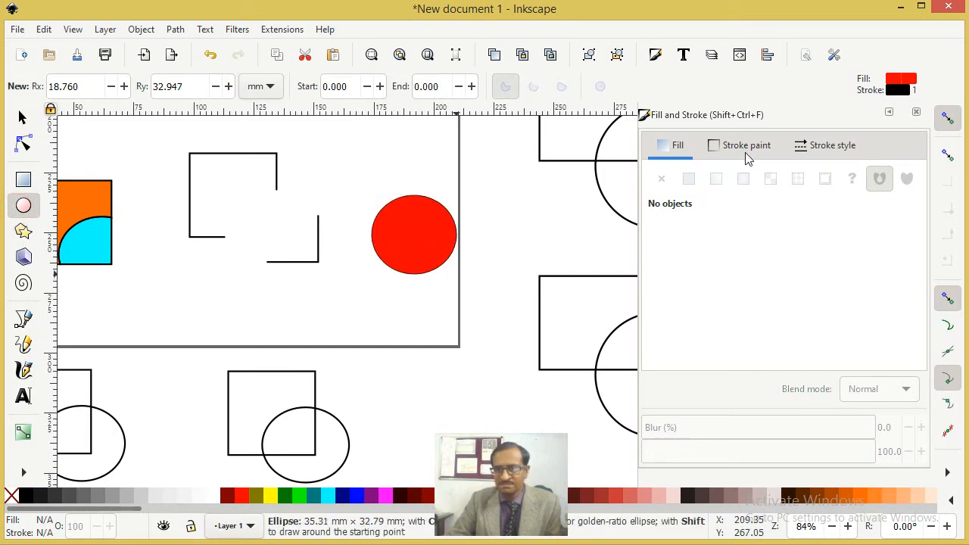
left_click(656, 185)
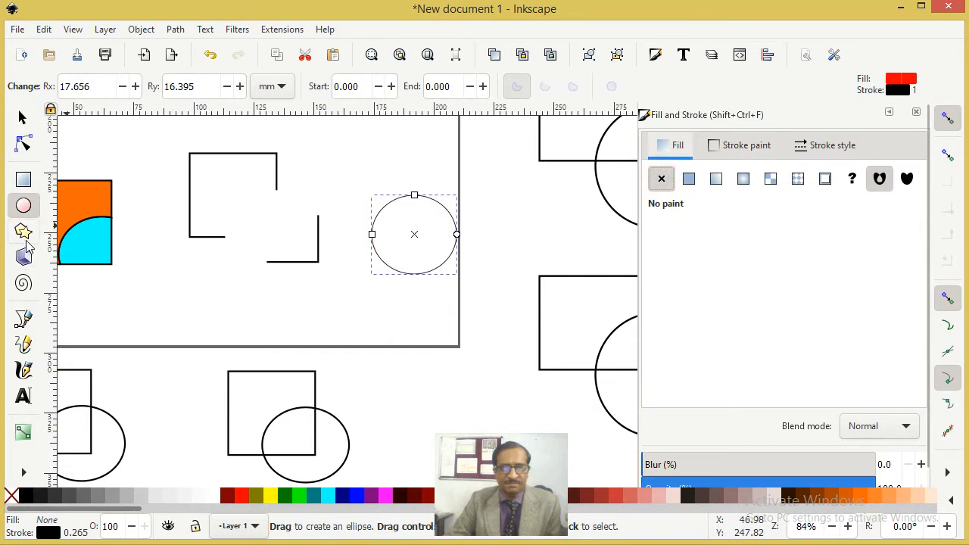
Draw a straight diagonal line across the unfilled ellipse with the Pen tool, extending past its outline
left_click(23, 319)
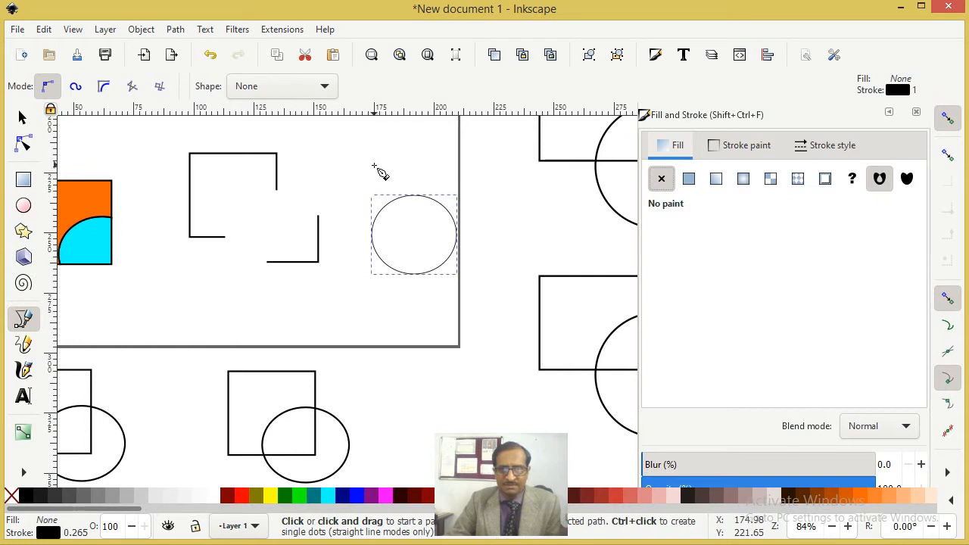
left_click(370, 167)
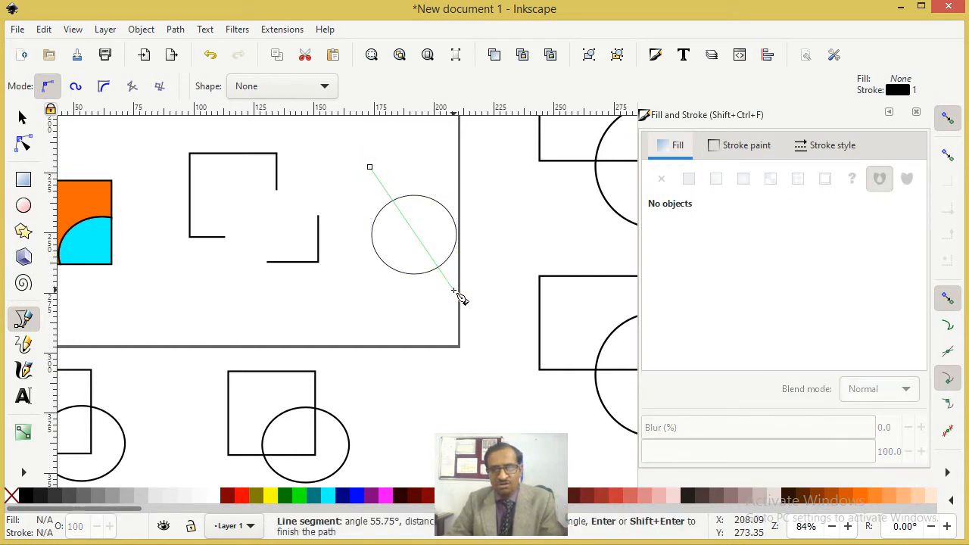
double_click(460, 291)
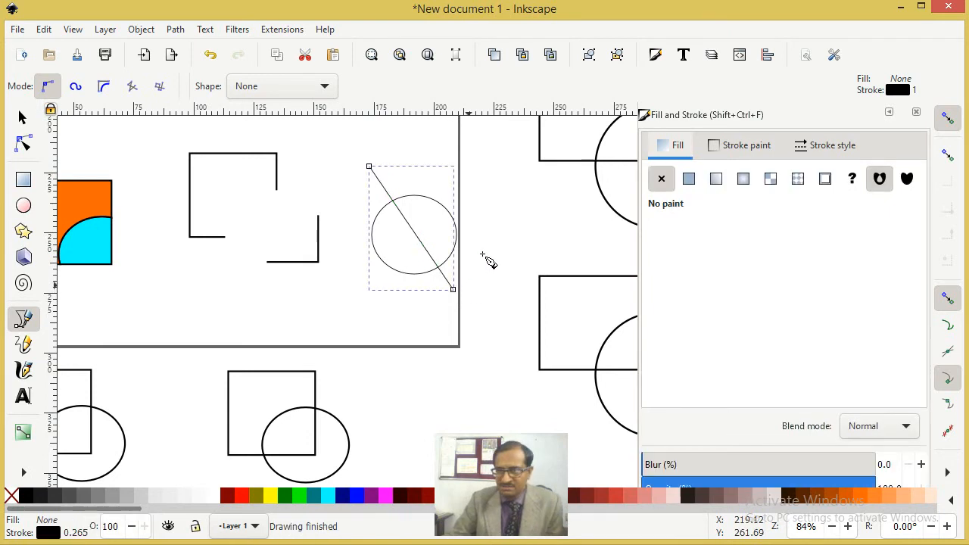
Cut the unfilled ellipse along the diagonal line using the Cut Path operation
left_click(22, 117)
left_click_drag(496, 188, 359, 290)
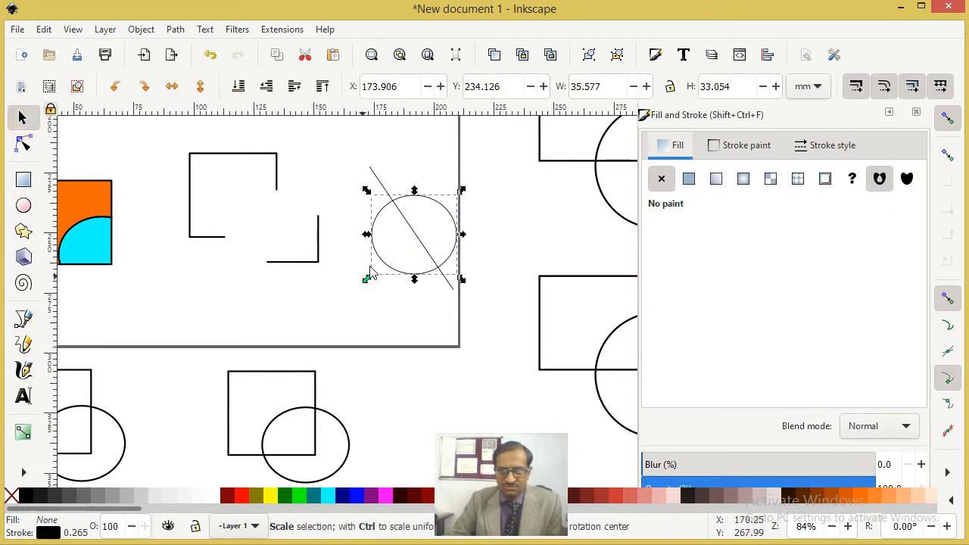
left_click(379, 184, "shift")
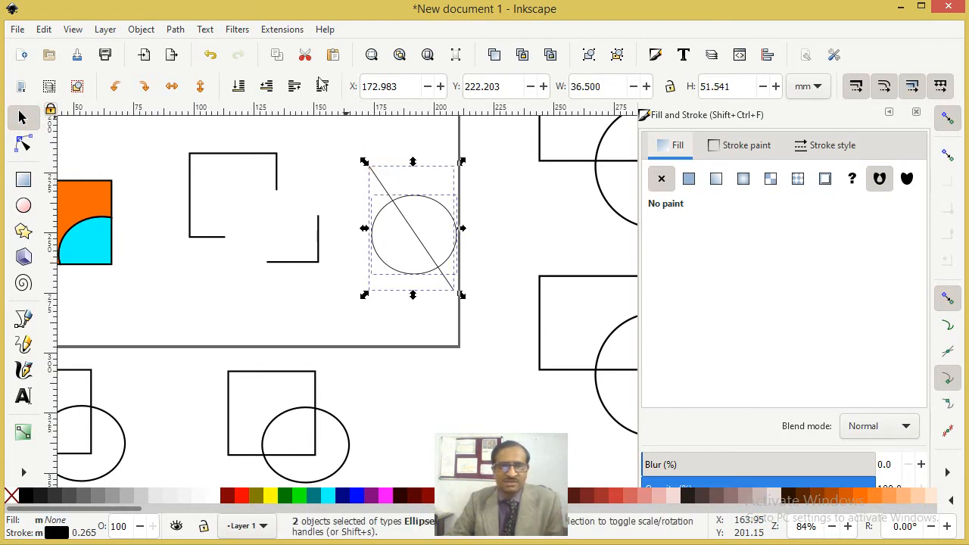
left_click(176, 34)
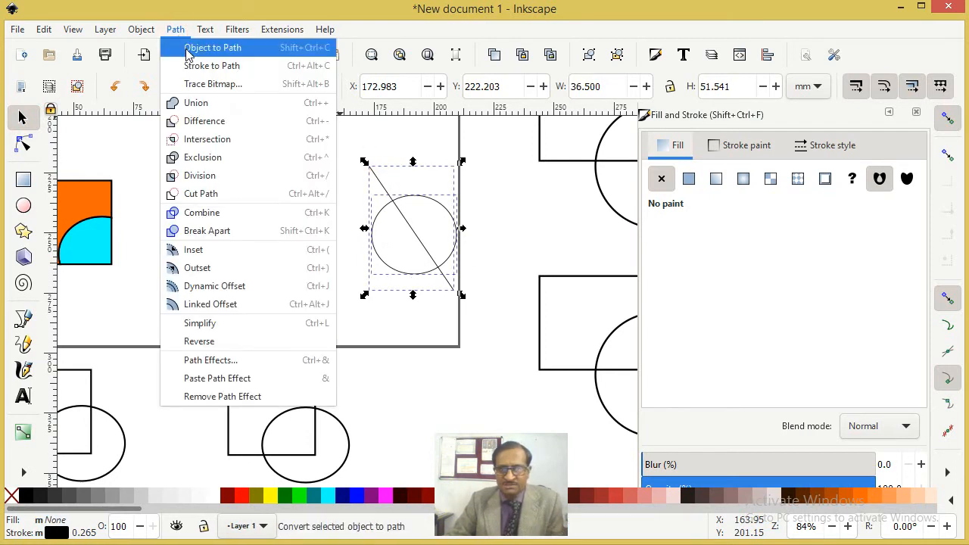
left_click(241, 198)
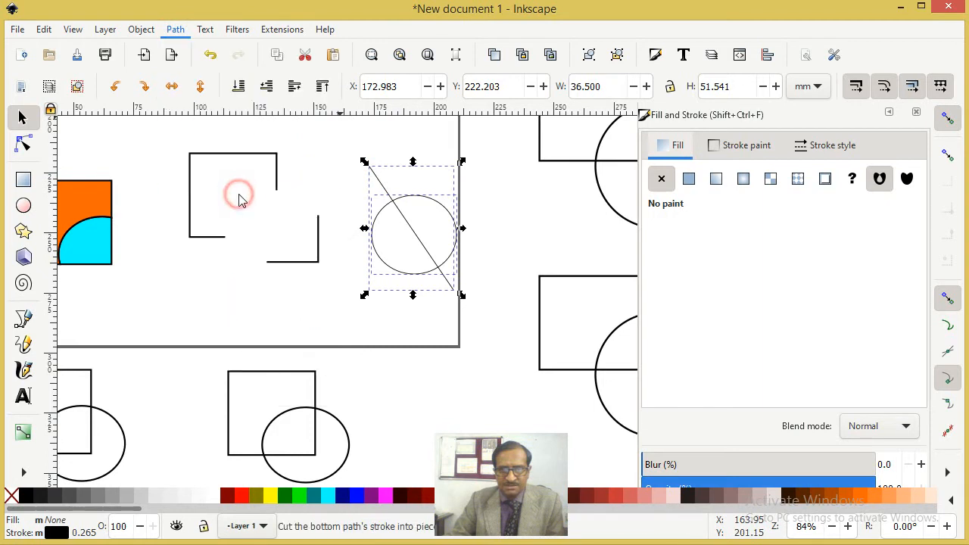
left_click(497, 214)
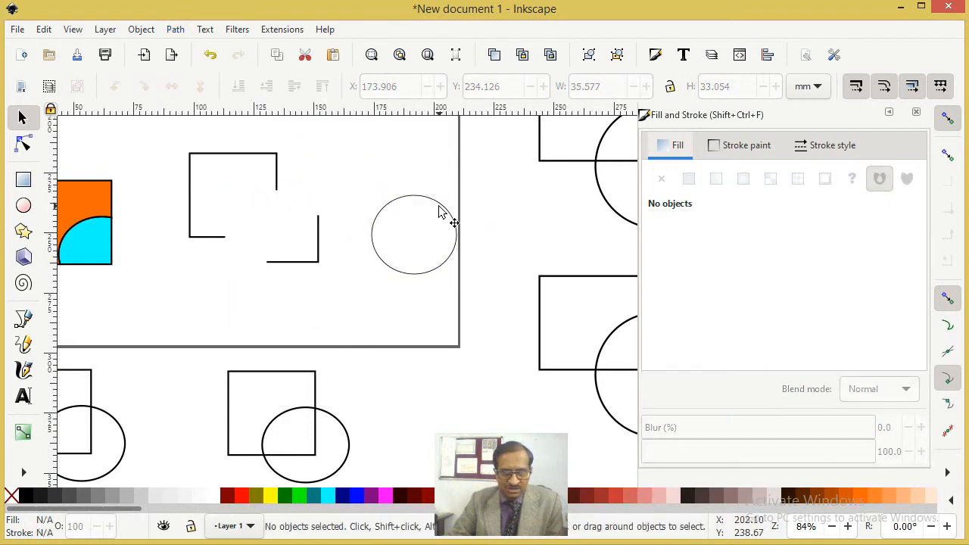
Move the two cut ellipse arcs apart, placing the upper arc at about X 177.0, Y 225.3 mm
left_click_drag(454, 219, 476, 206)
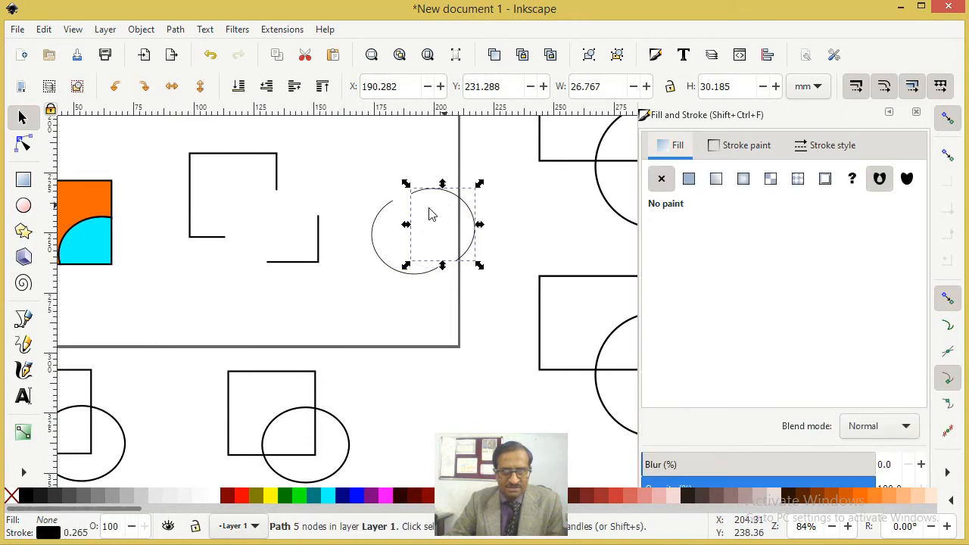
left_click(382, 189)
left_click_drag(389, 212, 366, 231)
left_click_drag(461, 202, 433, 194)
left_click(445, 278)
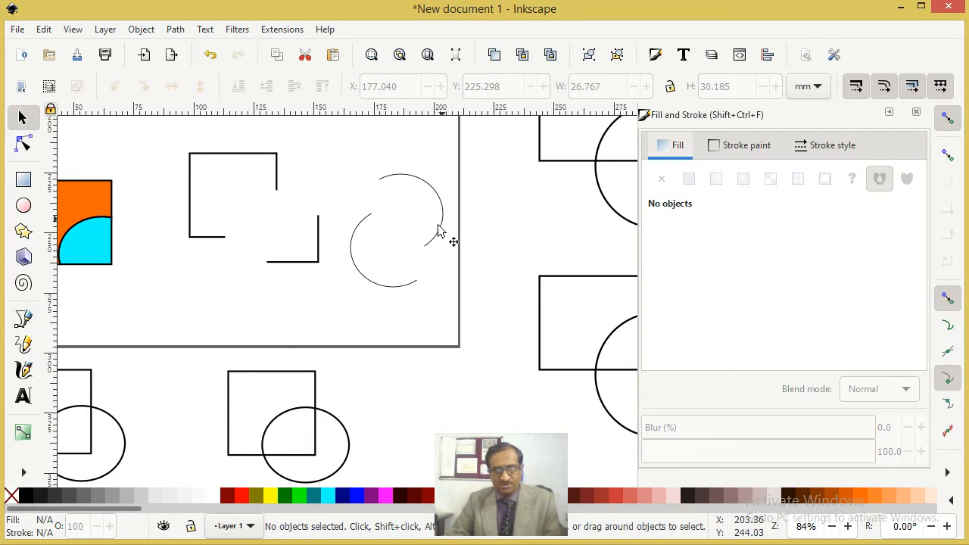
Draw a red circle about 32.5 mm in diameter above the separated arcs
left_click(29, 209)
key("space")
left_click_drag(366, 211, 285, 355)
left_click_drag(305, 199, 388, 277)
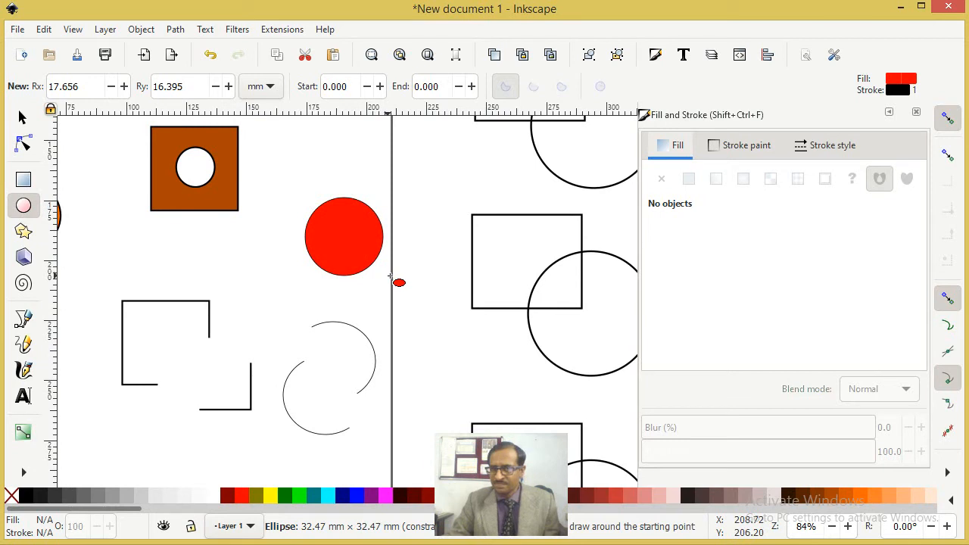
Draw two separate slanted straight lines across the red circle with the Pen tool, extending past its outline
left_click(23, 318)
left_click(297, 184)
left_click(366, 304)
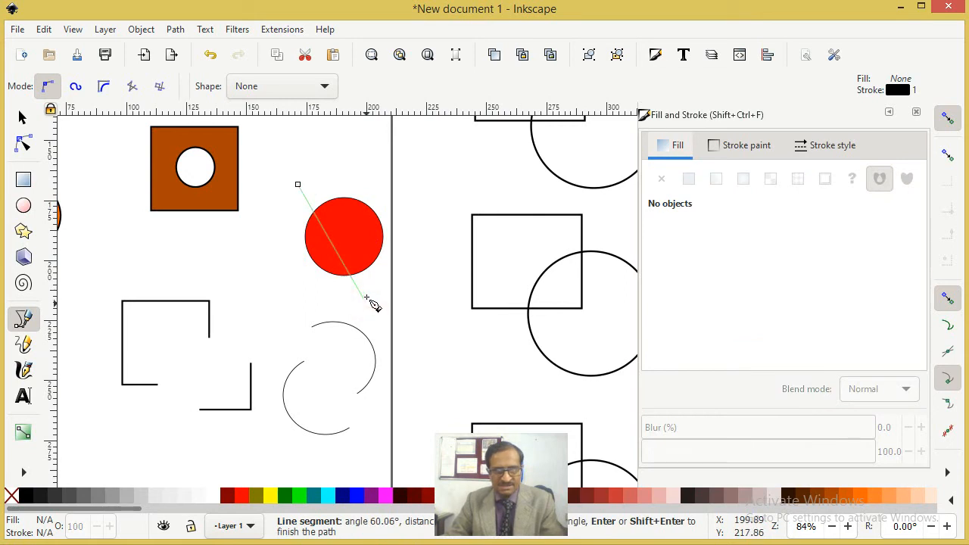
key("Return")
left_click(349, 163)
left_click(373, 289)
key("Return")
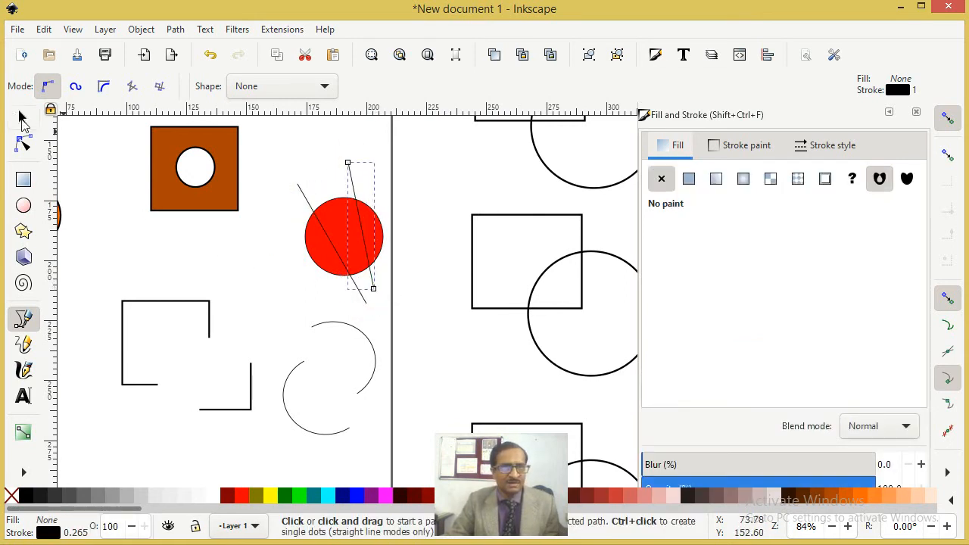
Try to cut the red circle with both slanted lines at once using Cut Path
left_click(22, 118)
left_click(311, 206, "shift")
left_click(328, 218, "shift")
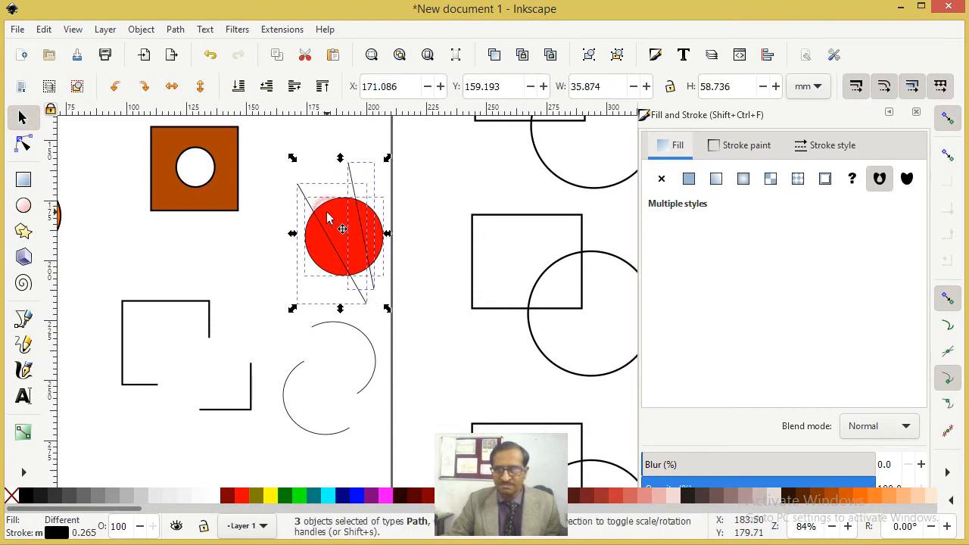
left_click(177, 29)
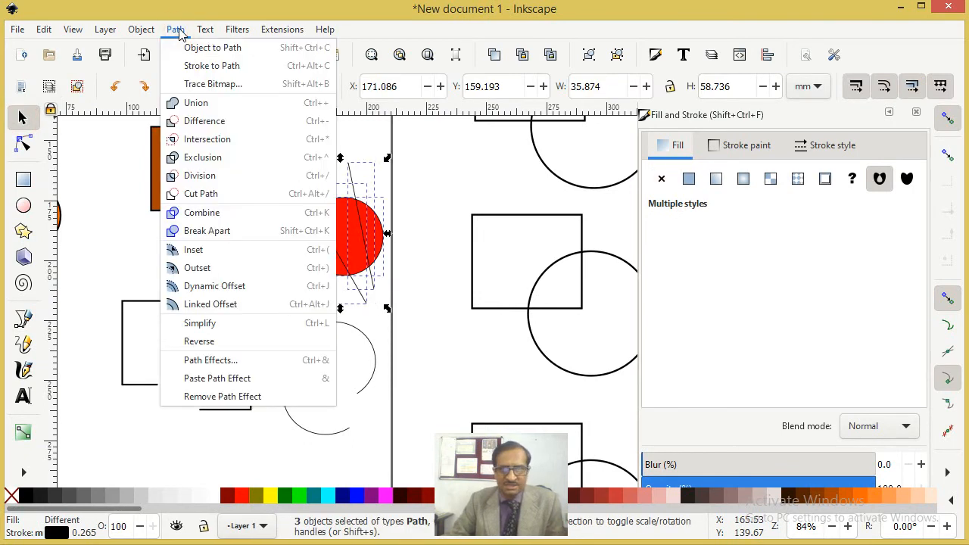
left_click(224, 194)
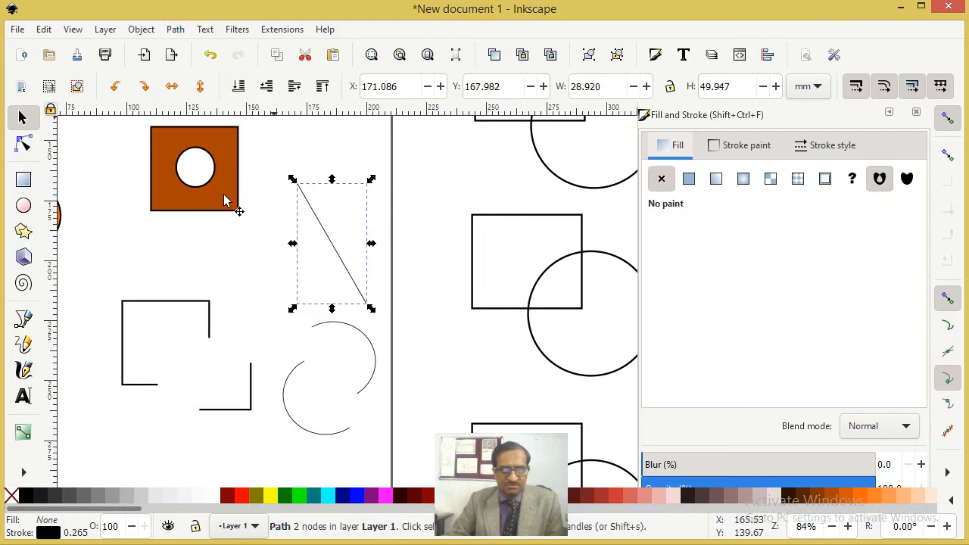
left_click(413, 189)
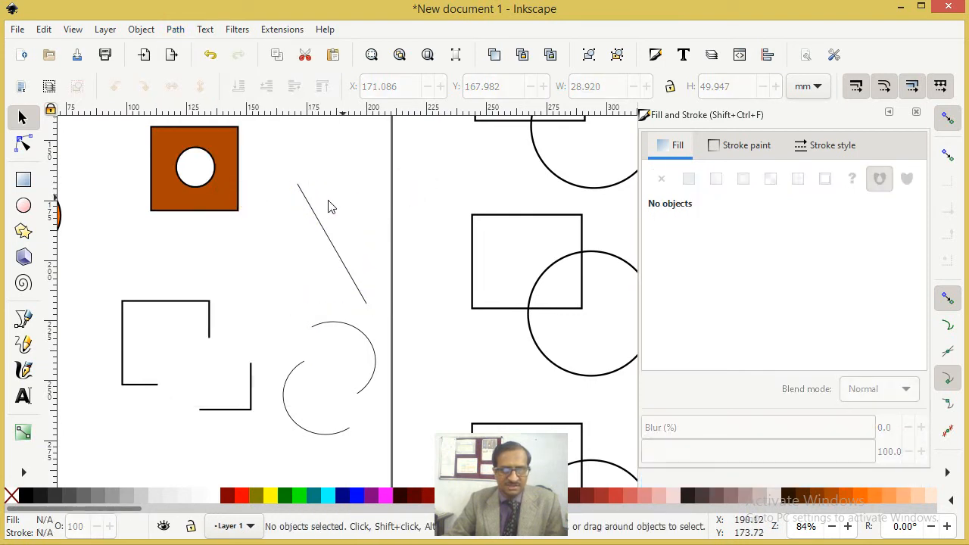
left_click(304, 199)
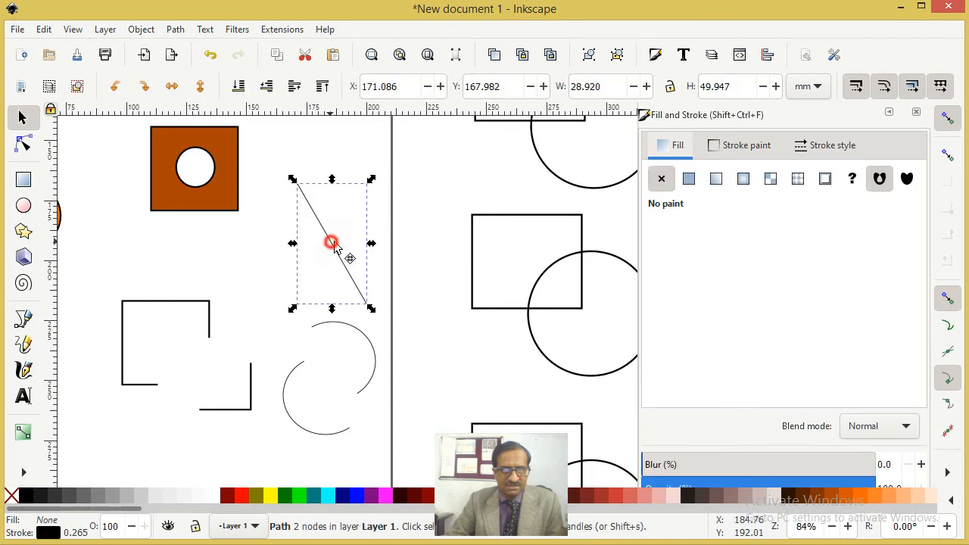
left_click_drag(331, 242, 357, 247)
Undo the attempted cut so the red circle is whole again with both slanted lines crossing it
key("ctrl+z")
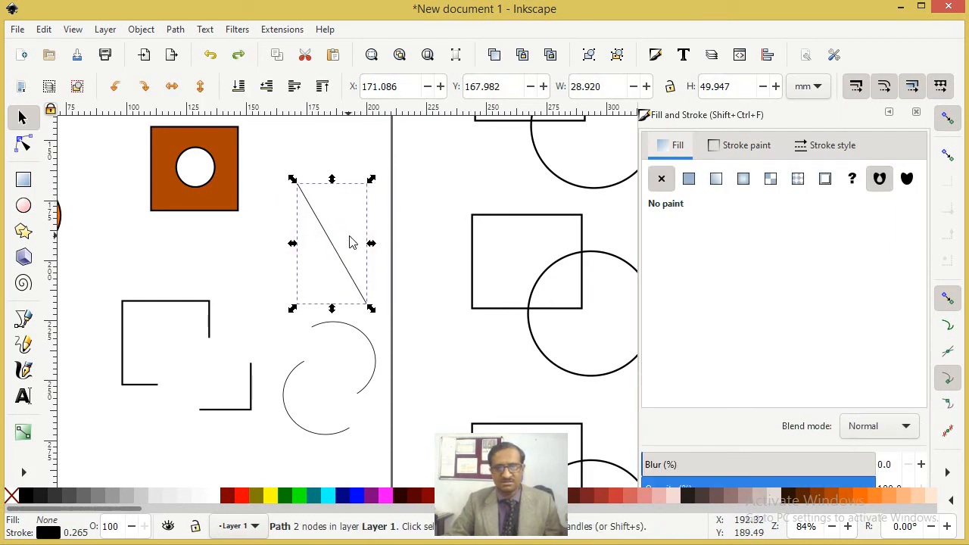
key("ctrl+z")
key("Escape")
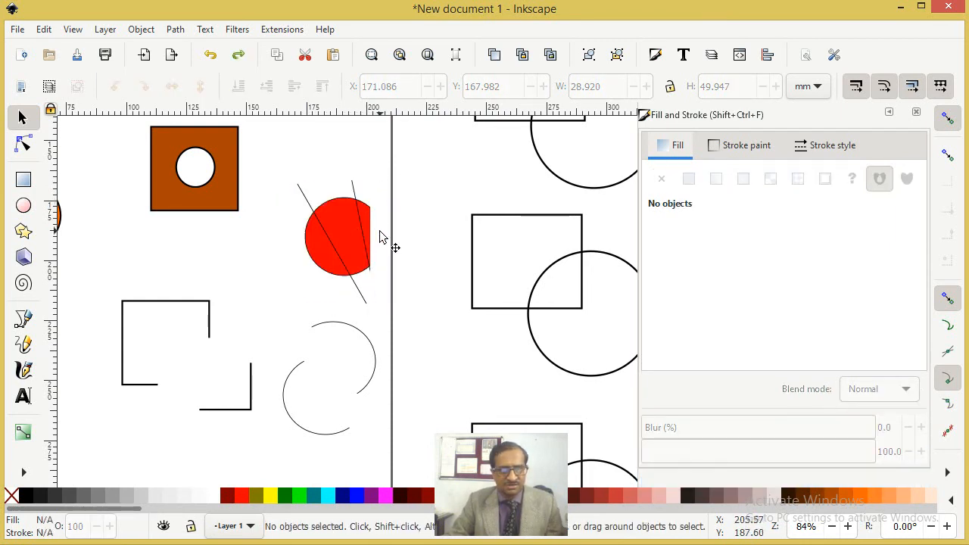
key("ctrl+z")
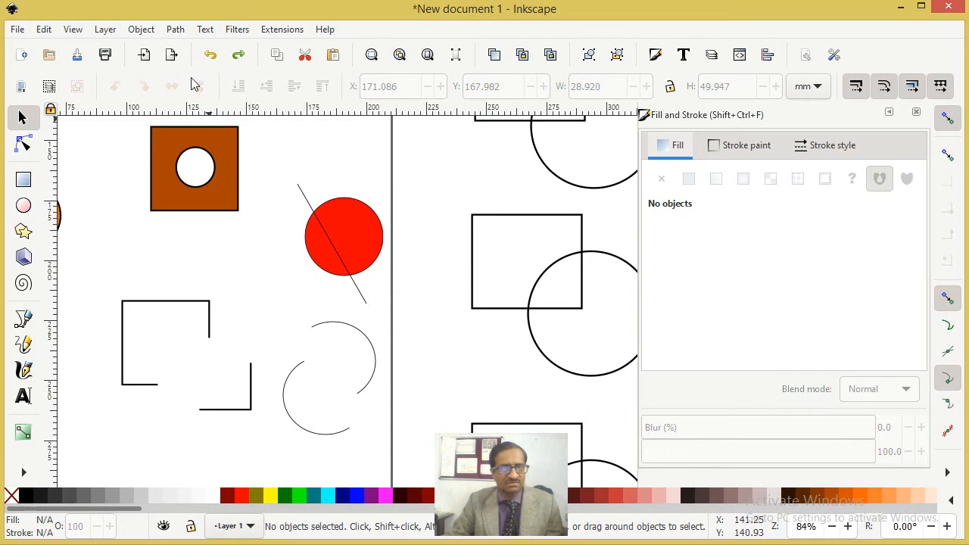
left_click(236, 59)
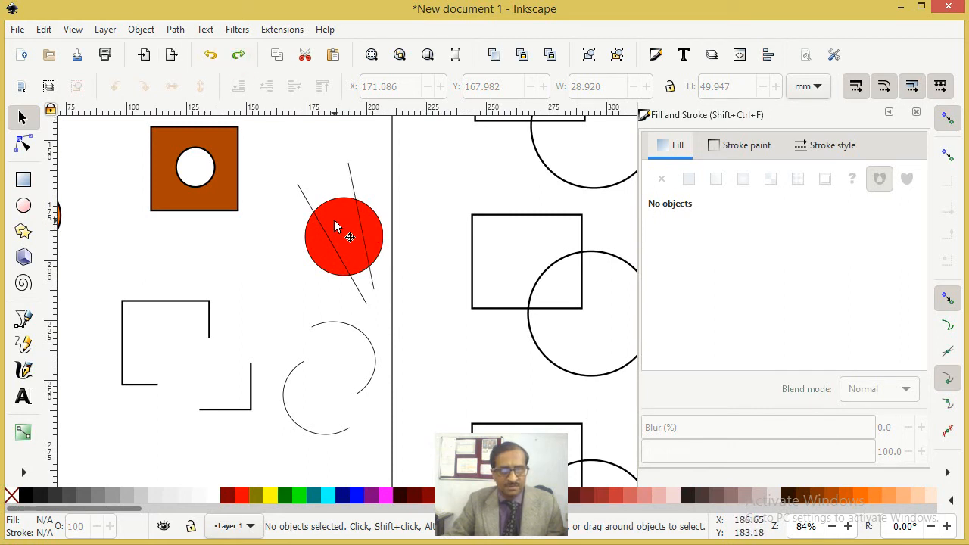
Cut the red circle's outline along only the left slanted line using the Cut Path operation
left_click(312, 215)
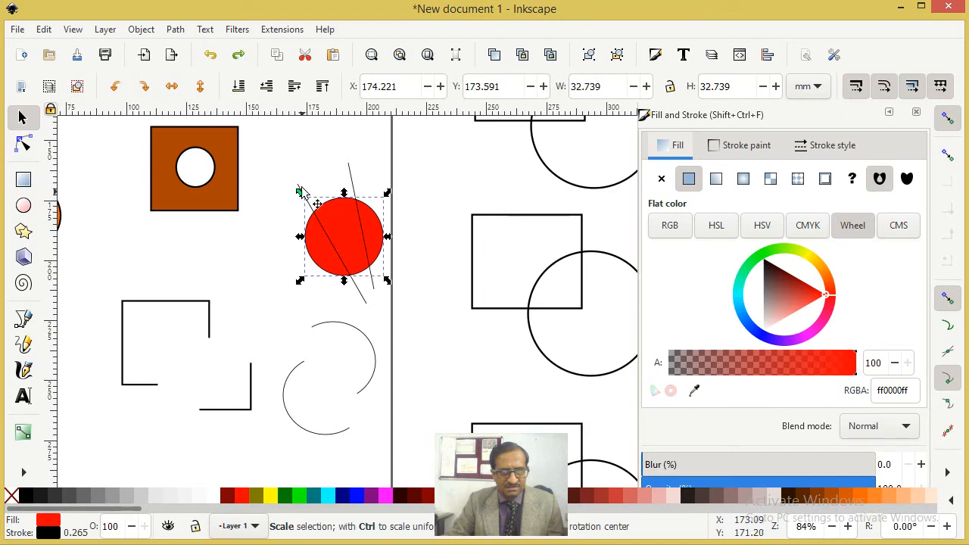
left_click(297, 186, "shift")
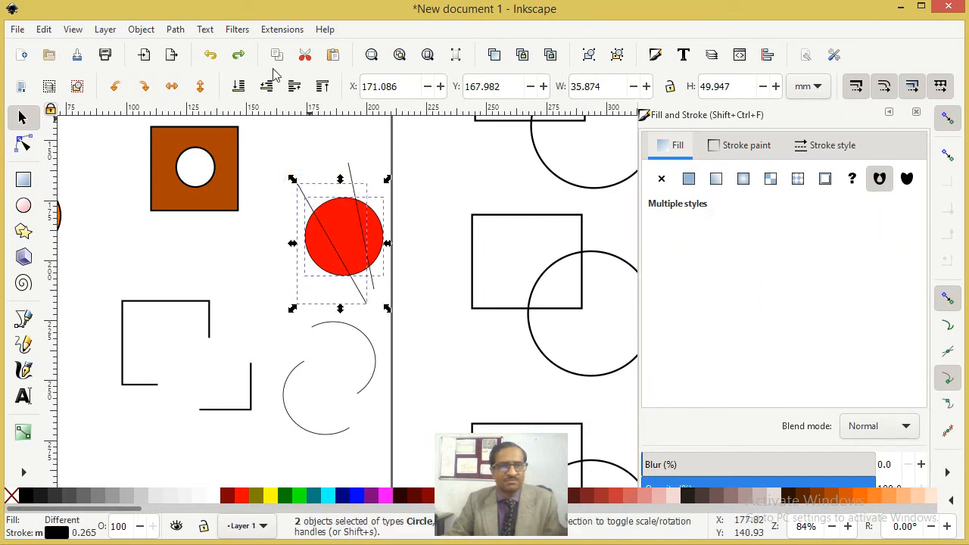
left_click(180, 28)
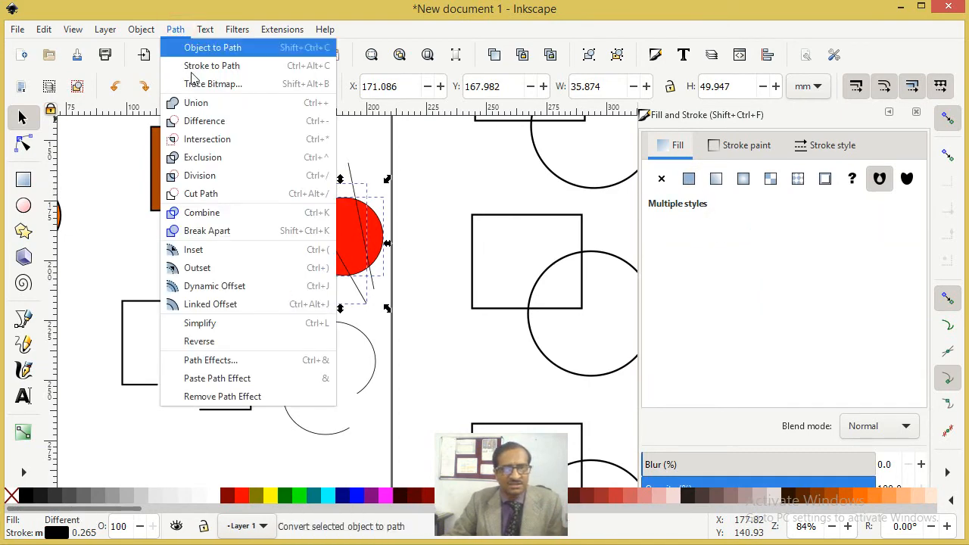
left_click(219, 194)
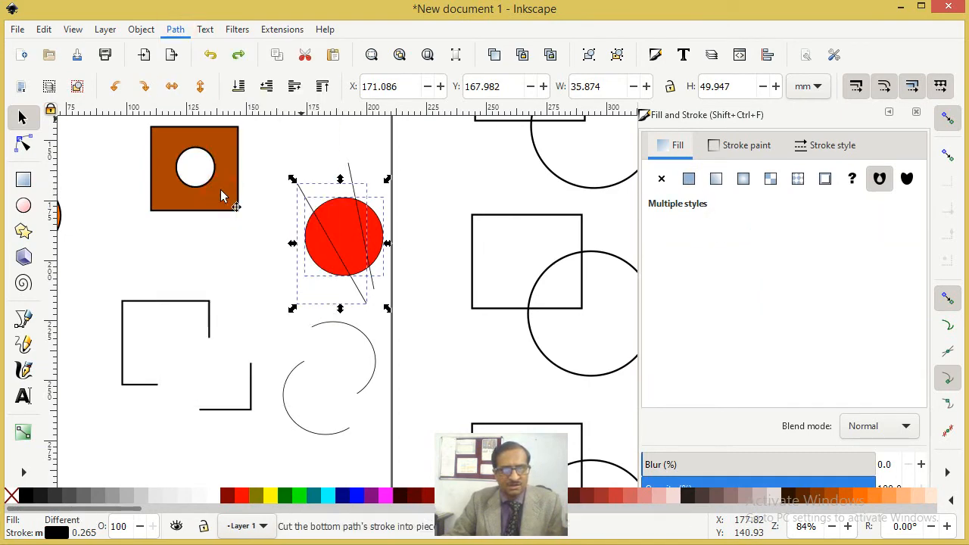
Move the cut left arc away from the rest of the circle to test the cut, and undo the move
left_click(323, 166)
left_click(309, 220)
left_click(309, 221)
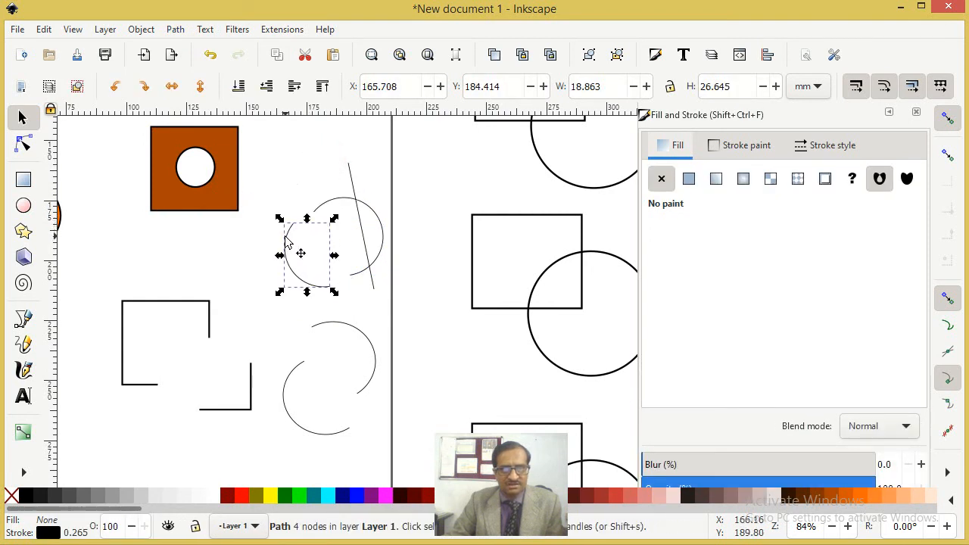
key("ctrl+z")
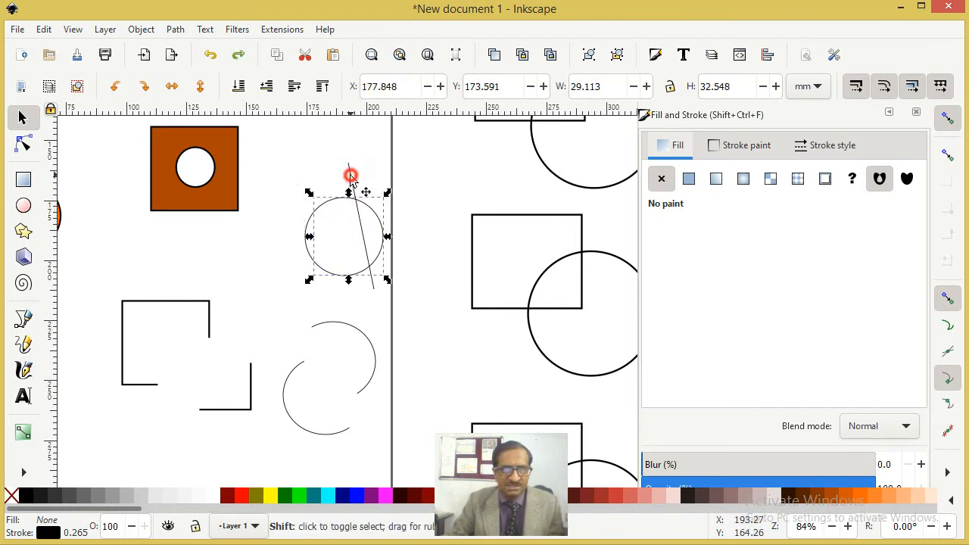
Cut the circle's remaining larger arc along the second slanted line using the Cut Path operation
left_click(351, 175, "shift")
left_click(175, 29)
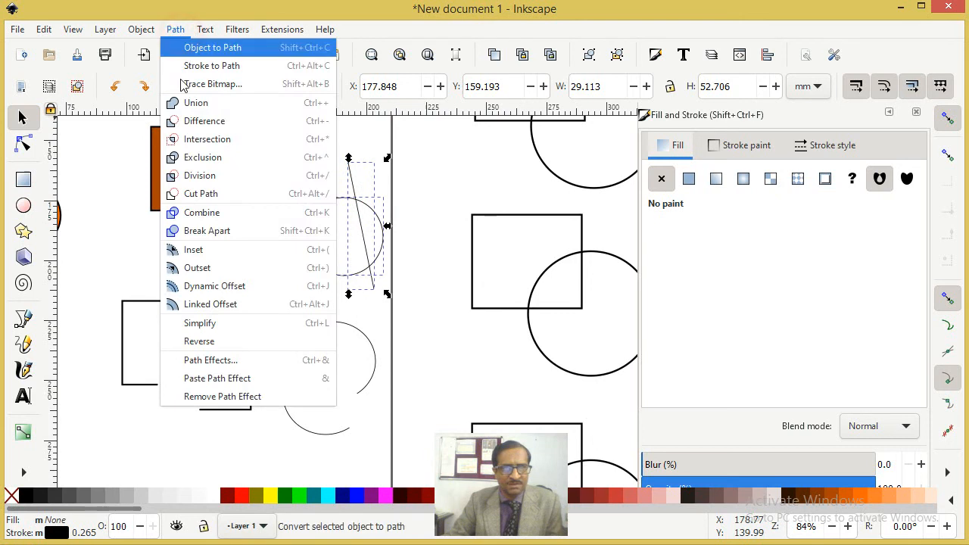
left_click(211, 194)
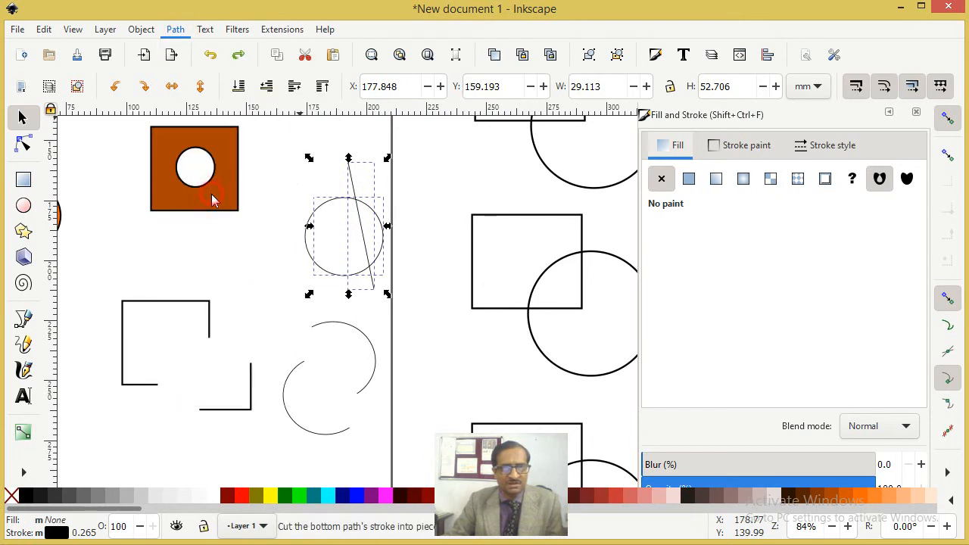
left_click(361, 178)
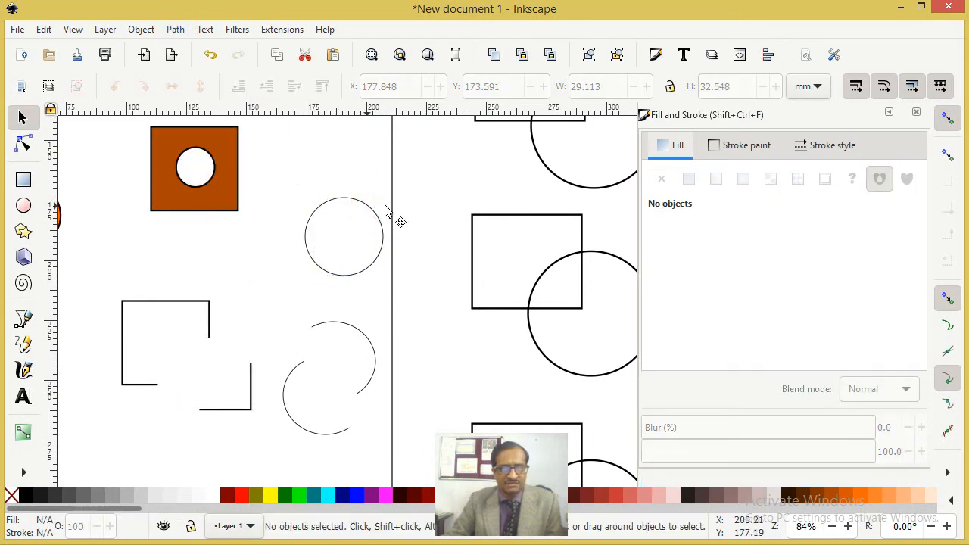
Move the cut right arc outward to the right and the upper arc upward, separating them from the circle
left_click(381, 214)
left_click(356, 206)
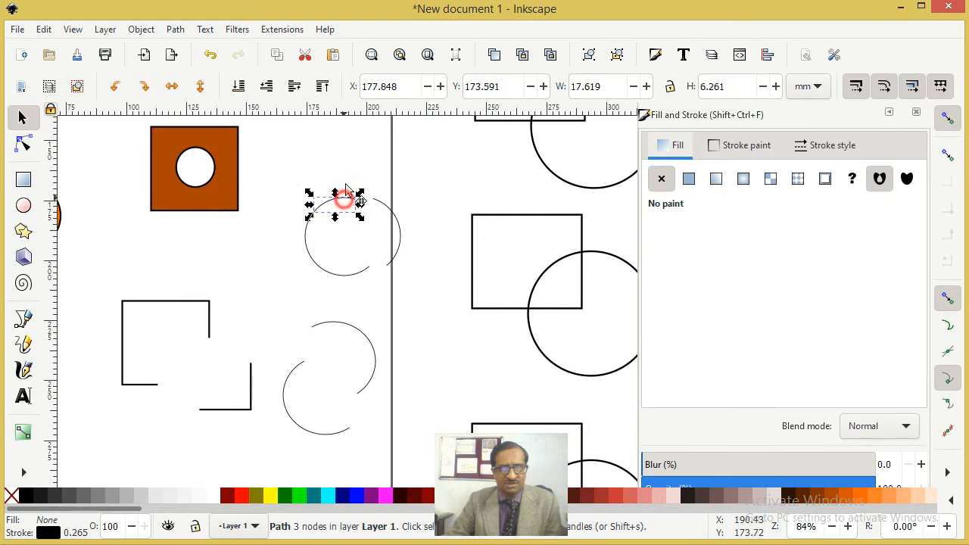
left_click_drag(346, 199, 349, 180)
Nudge the small lower arc away from the circle to X 195.160, Y 204.351 mm
left_click(366, 273)
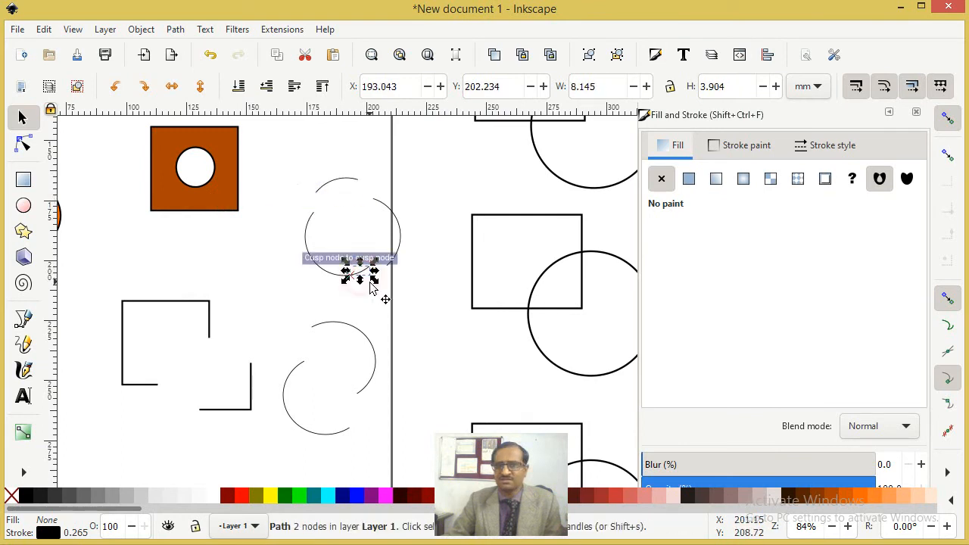
key("Right")
key("Right")
key("Right")
key("Right")
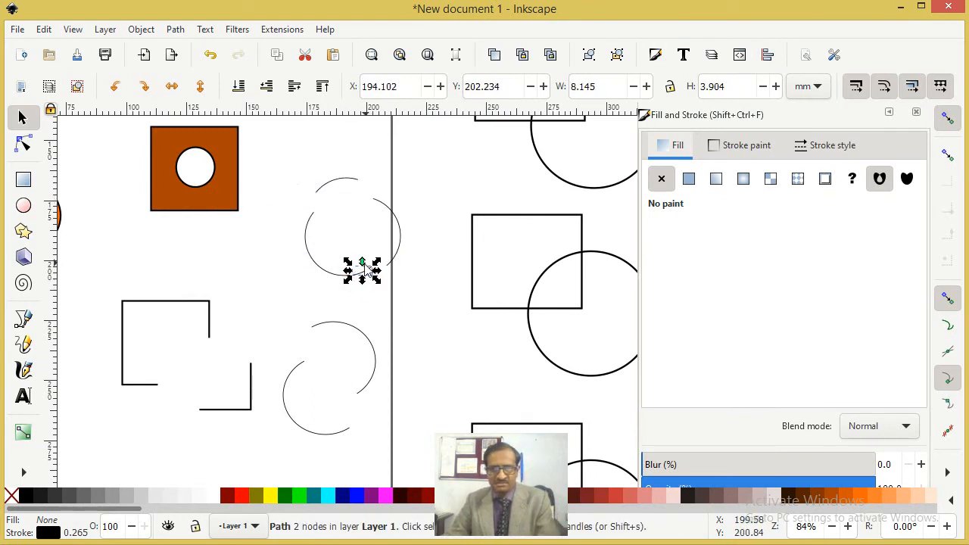
key("Up")
key("Up")
key("Up")
key("Up")
left_click(354, 219)
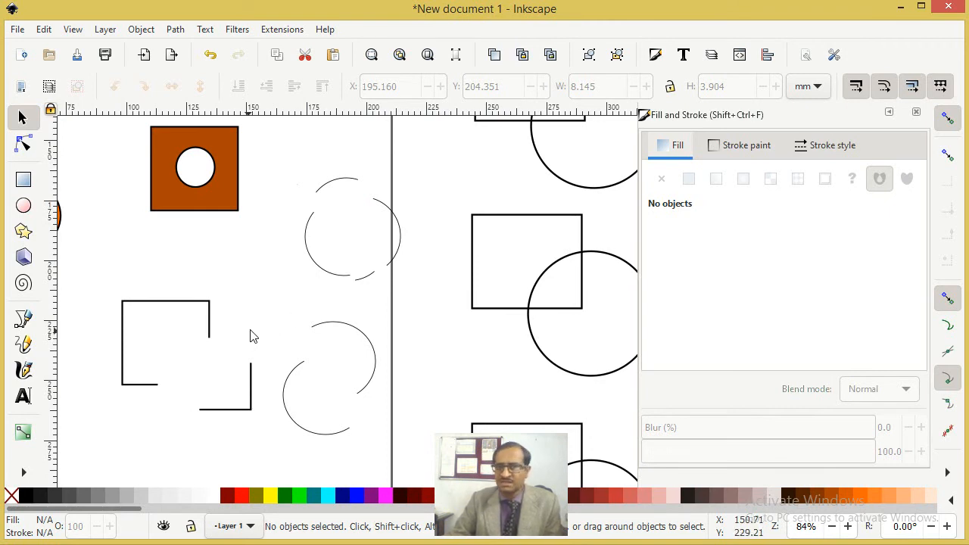
Fill the overlapping square and circle at the lower left below the page with brown #803300 and merge them using Combine
left_click_drag(259, 340, 526, 124)
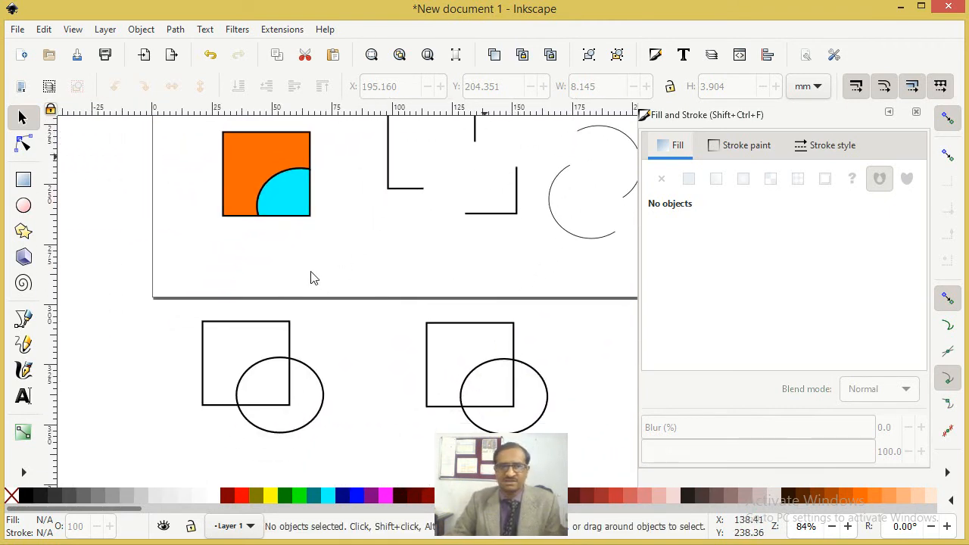
left_click_drag(187, 311, 343, 468)
left_click(173, 29)
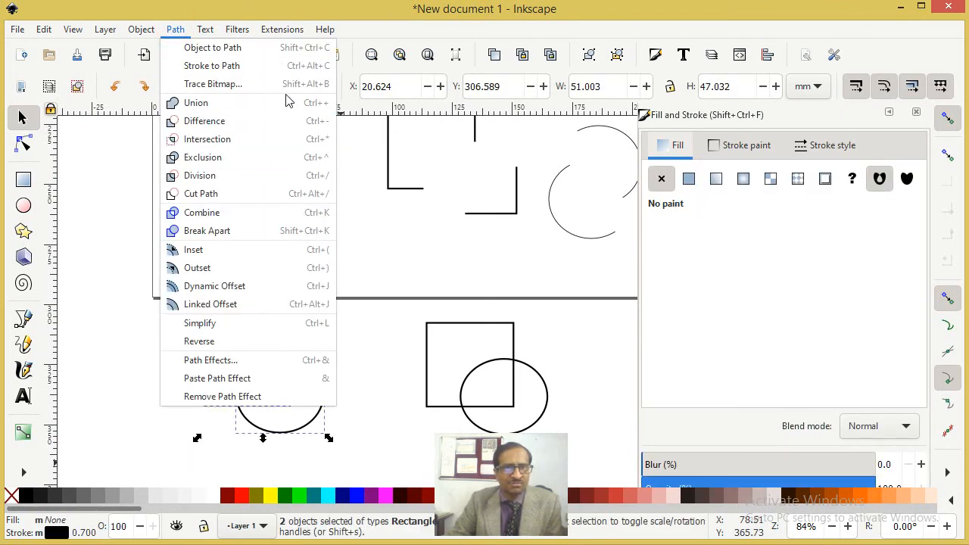
left_click(400, 15)
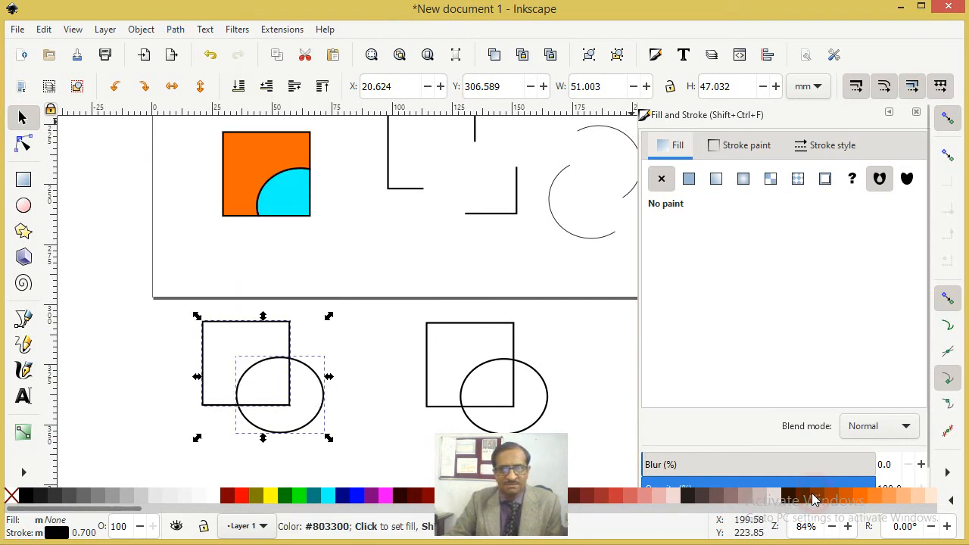
left_click(812, 500)
left_click(175, 29)
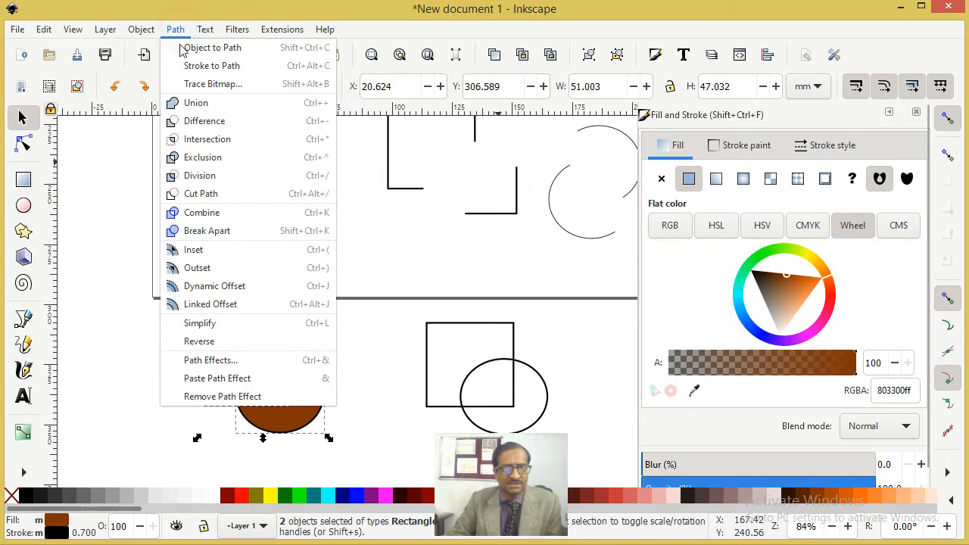
left_click(245, 215)
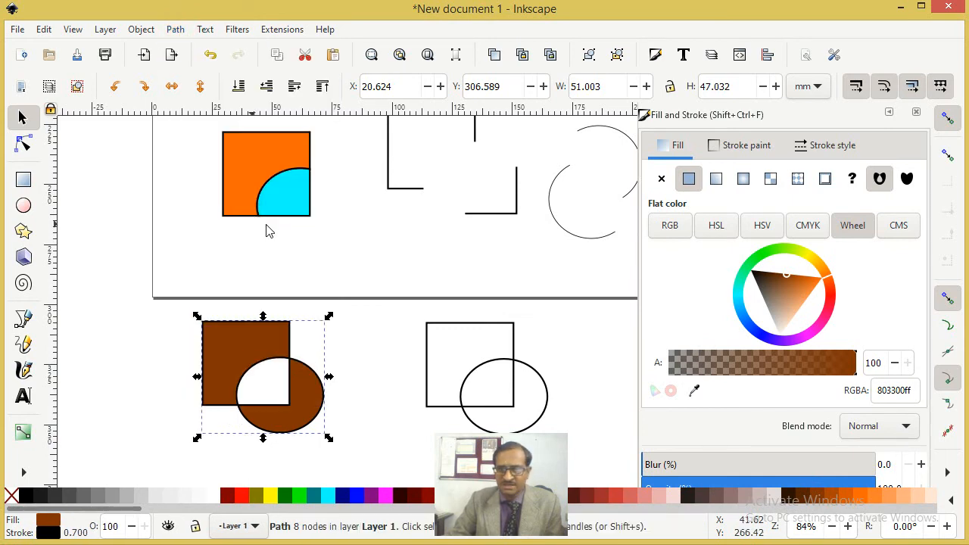
left_click(358, 372)
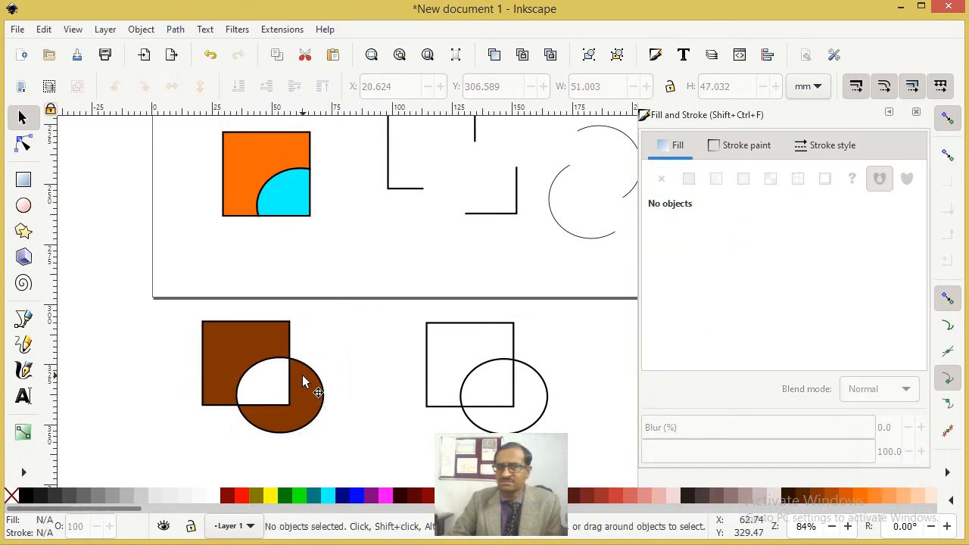
Compare the nodes of the brown combined shape with those of the orange exclusion shape using the Node tool
left_click(302, 375)
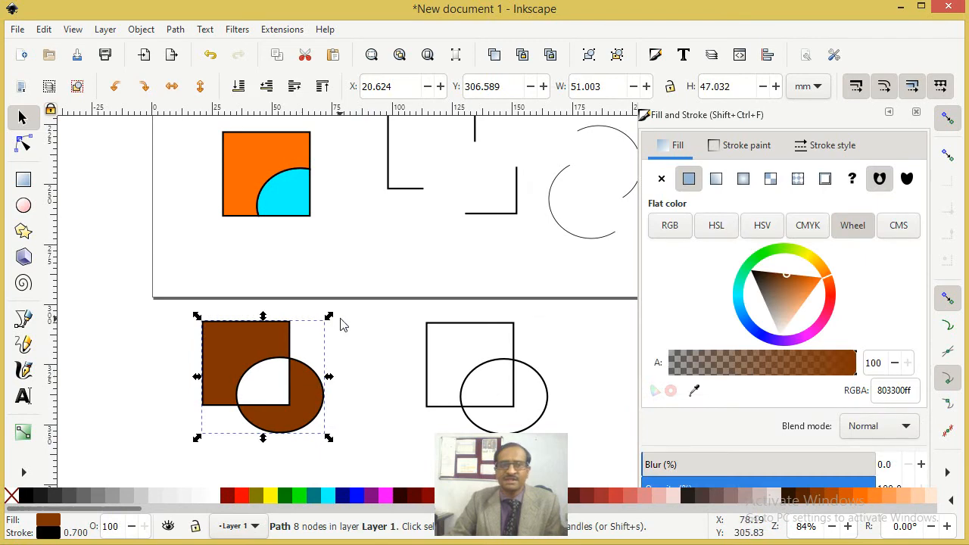
scroll(340, 325, "up", 4)
scroll(339, 324, "up", 3)
scroll(348, 303, "down", 7)
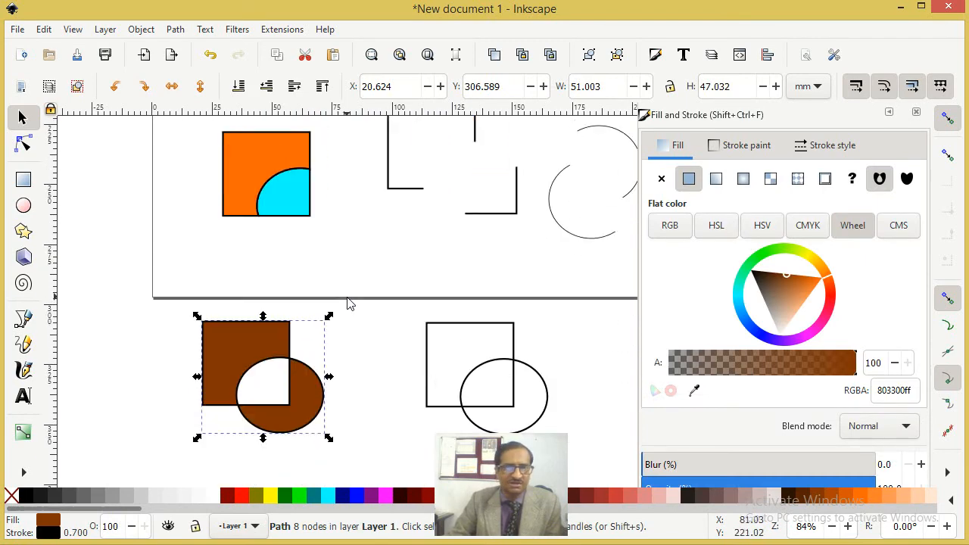
scroll(349, 296, "up", 7)
scroll(289, 217, "down", 7)
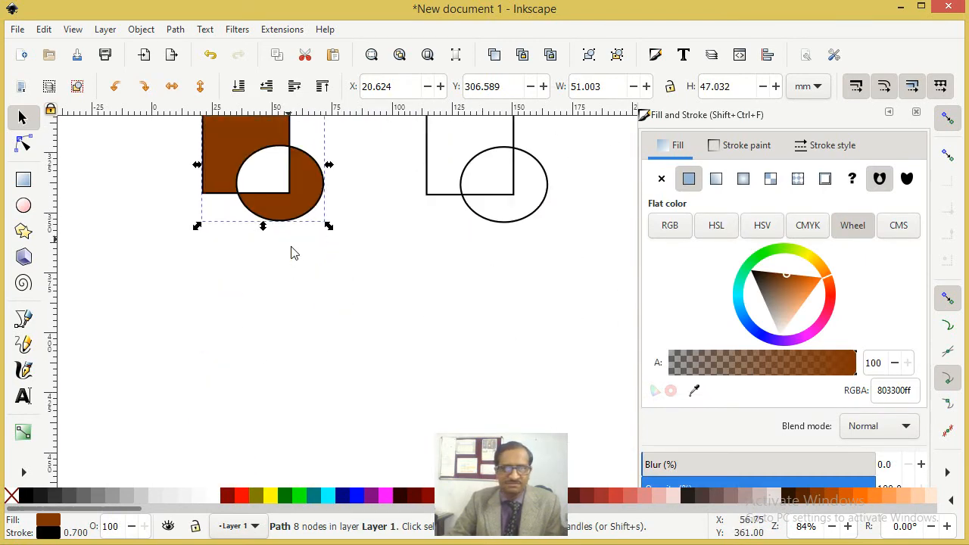
scroll(290, 229, "up", 8)
left_click(318, 217)
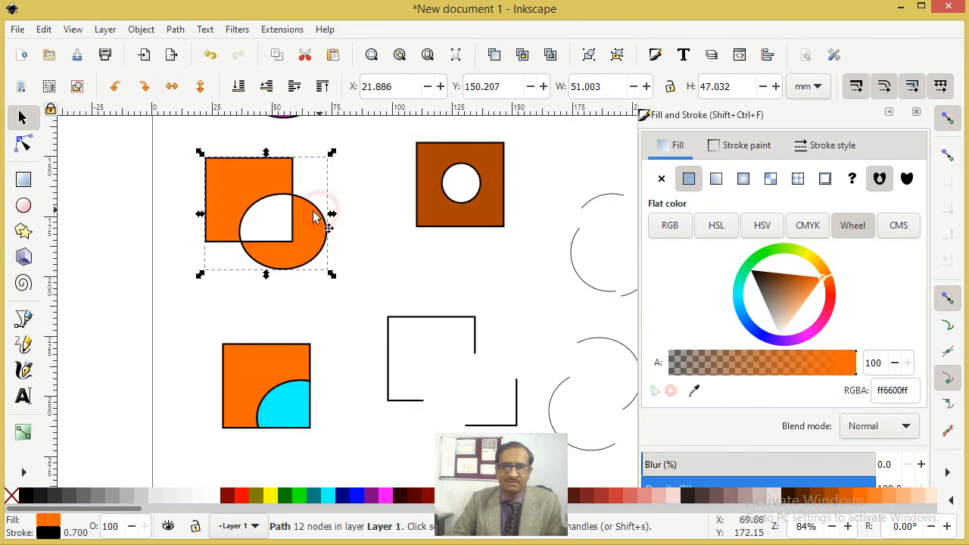
left_click(23, 144)
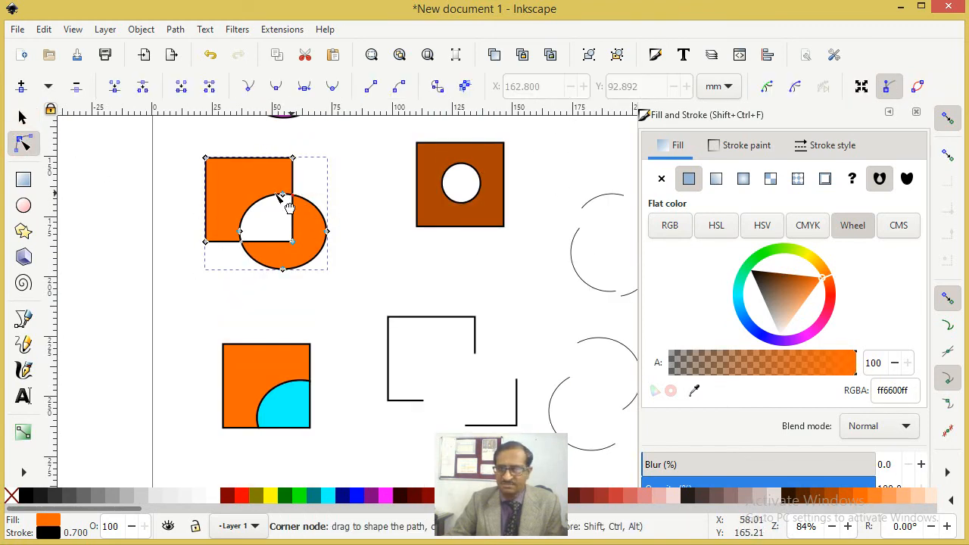
scroll(252, 184, "down", 8)
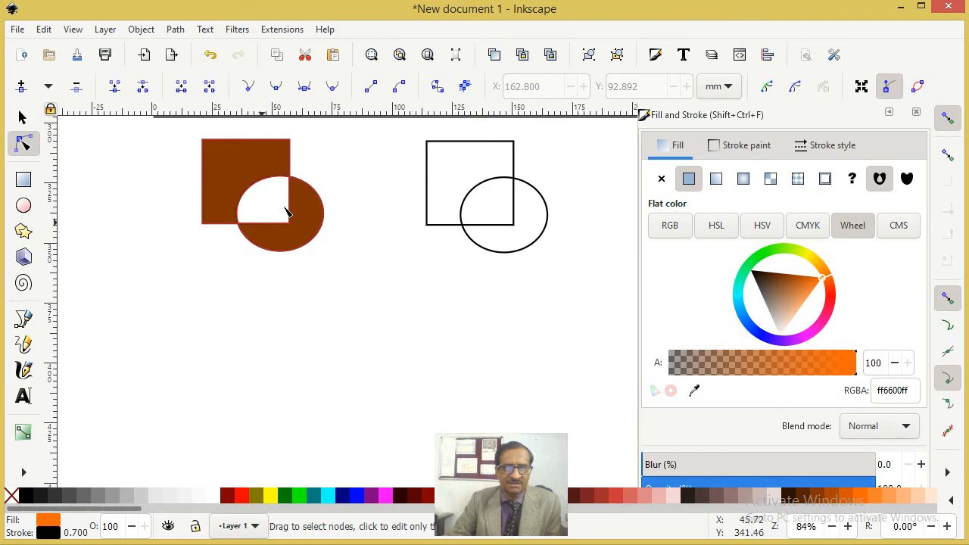
left_click(304, 210)
scroll(305, 212, "up", 8)
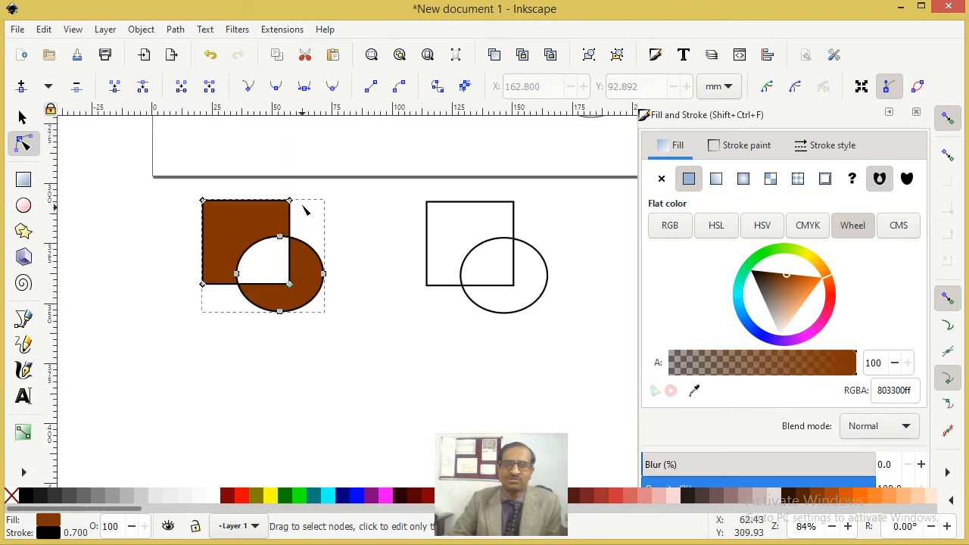
Try to break apart the unfilled overlapping square and circle below the page, to the right of the brown combined shape
left_click(31, 118)
key("space")
left_click_drag(264, 296, 116, 276)
left_click_drag(258, 293, 427, 441)
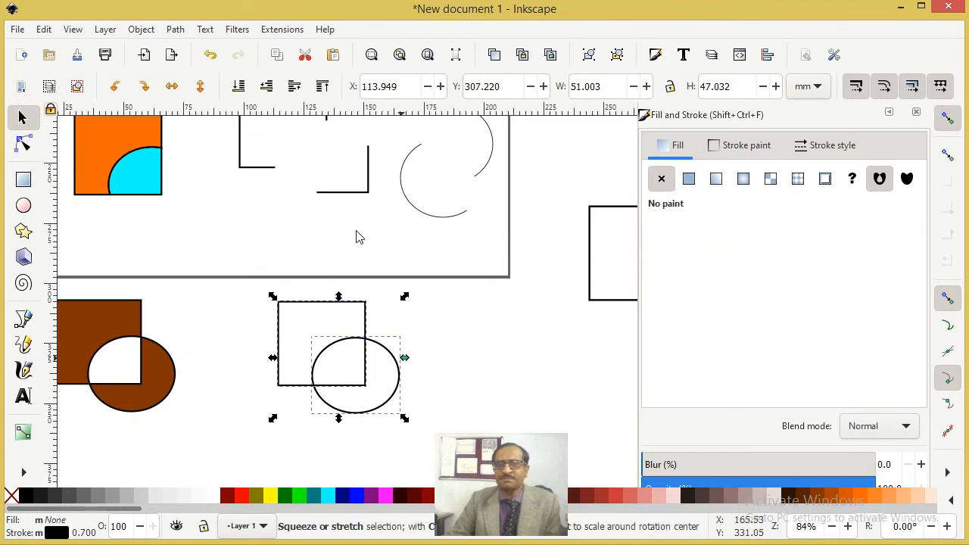
left_click(176, 30)
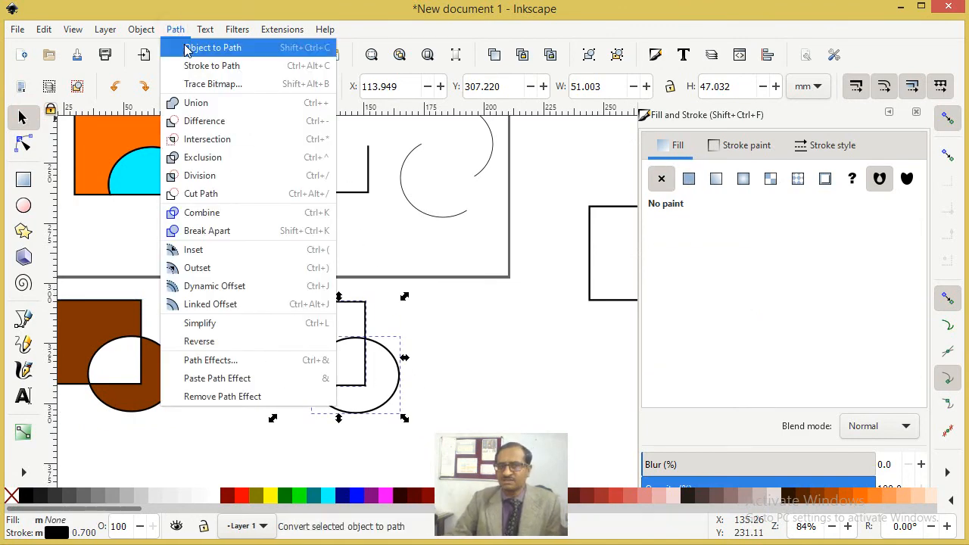
left_click(275, 234)
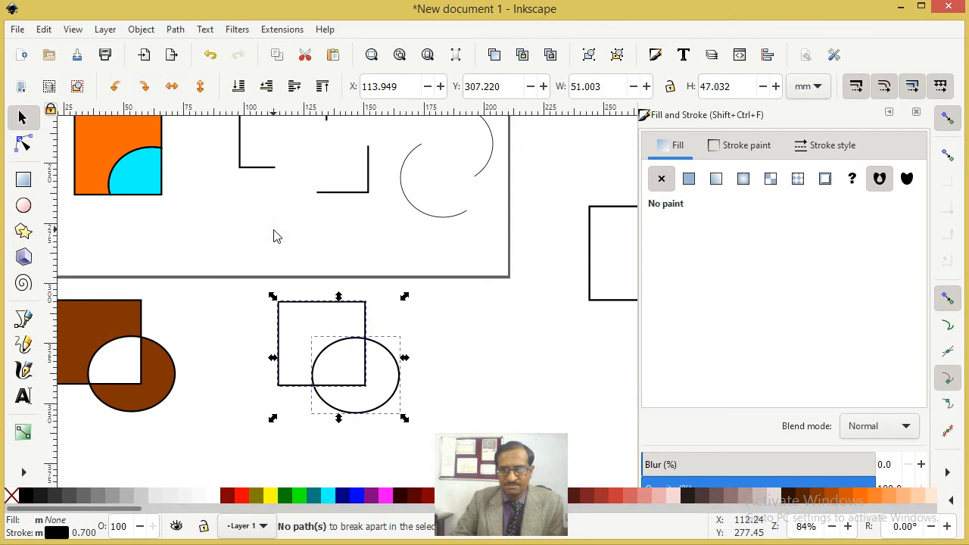
Shift the unfilled square and circle individually, keeping them overlapping, and move both together to X 112.057, Y 305.328 mm
left_click(379, 312)
left_click_drag(323, 292, 290, 283)
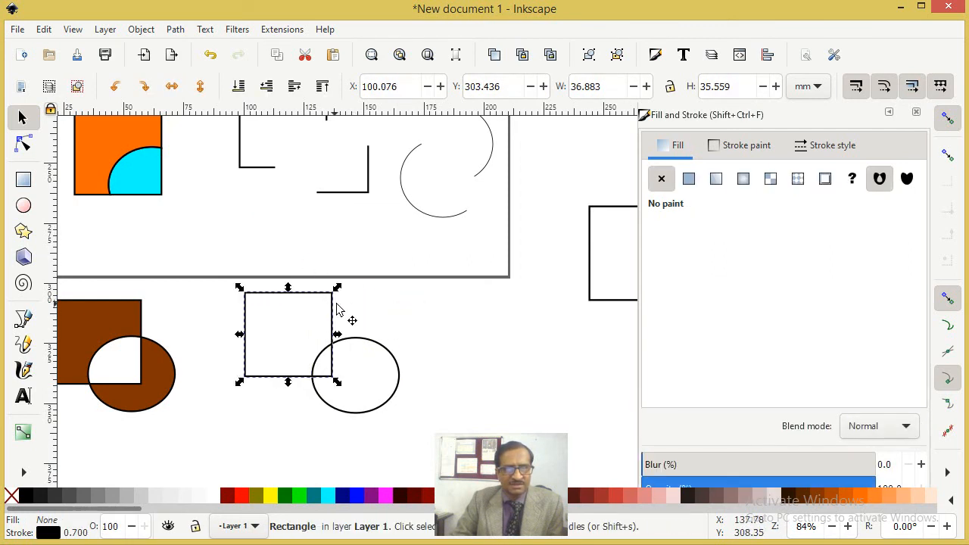
left_click_drag(384, 353, 361, 347)
left_click(331, 295, "shift")
left_click_drag(337, 300, 367, 304)
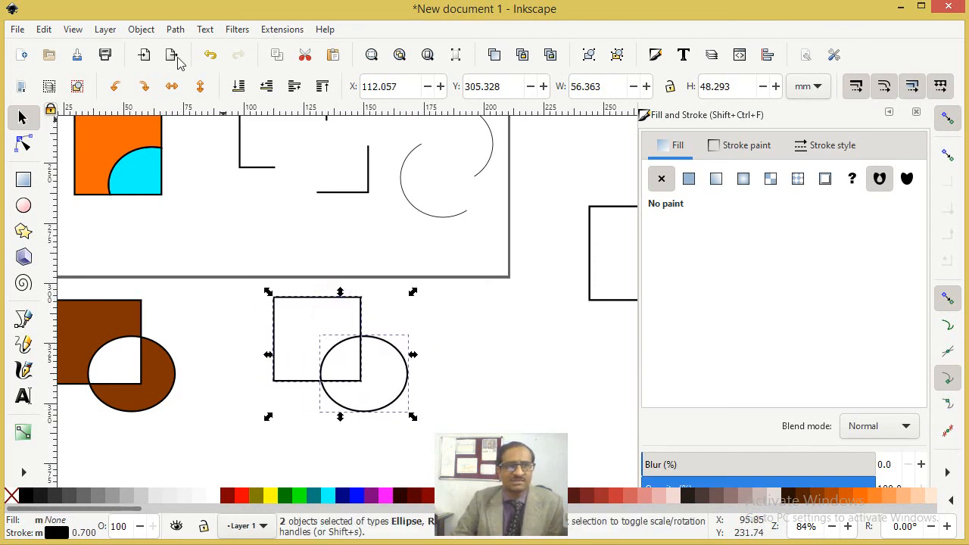
Combine the square and circle into one path filled with orange #ff6600, placed at X 119.939, Y 305.643 mm
left_click(174, 31)
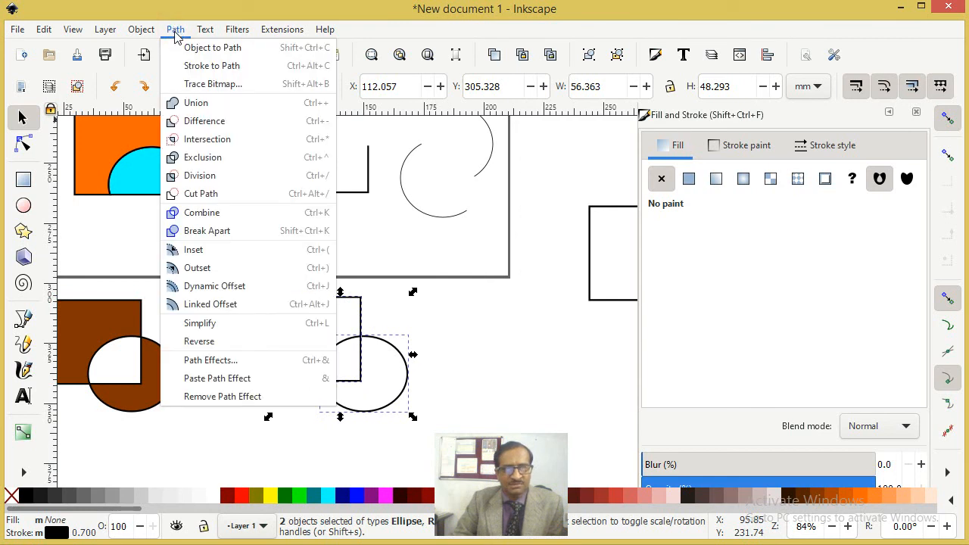
left_click(233, 214)
left_click(457, 331)
left_click(390, 345)
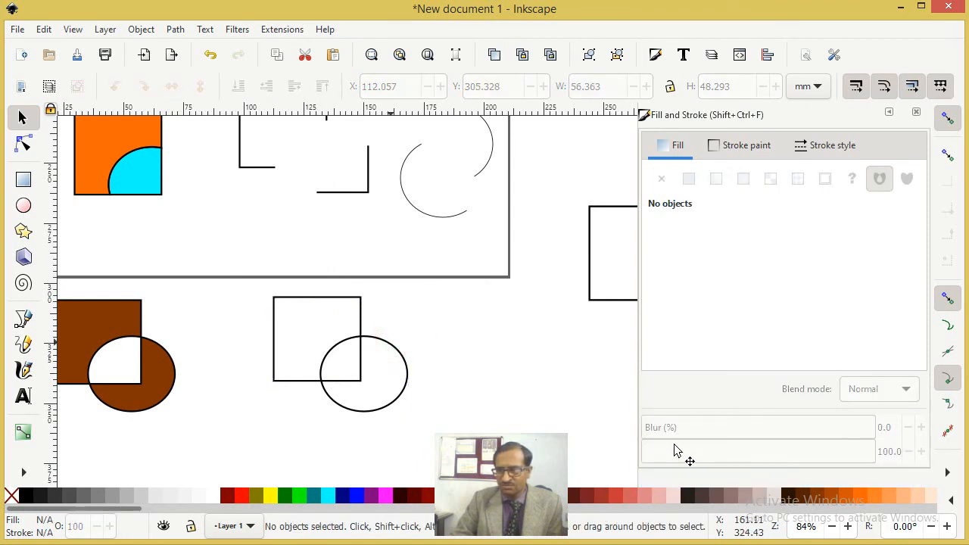
left_click(855, 499)
left_click_drag(387, 345, 407, 345)
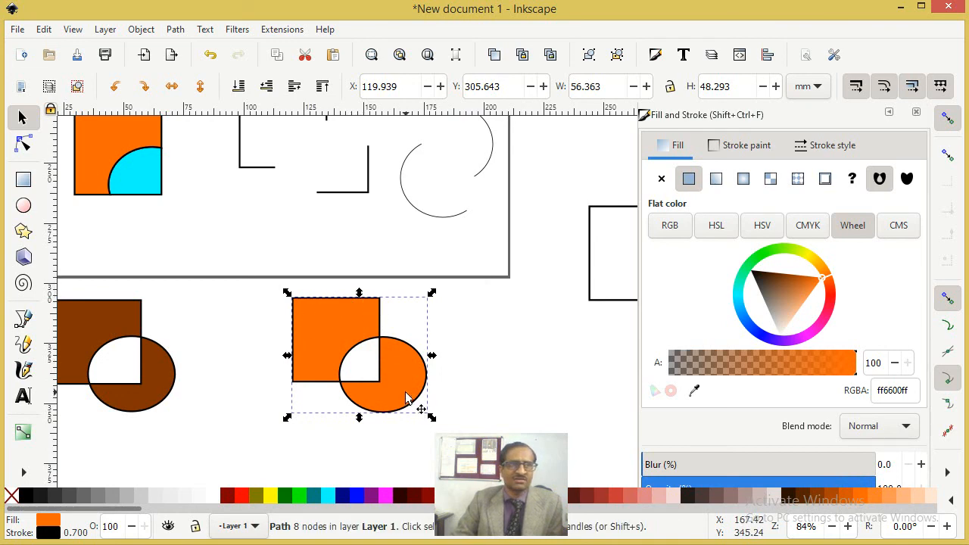
Break the orange combined path apart and move its square and circle separately to the left, the circle to X 118.611, Y 318.439 mm
left_click(177, 30)
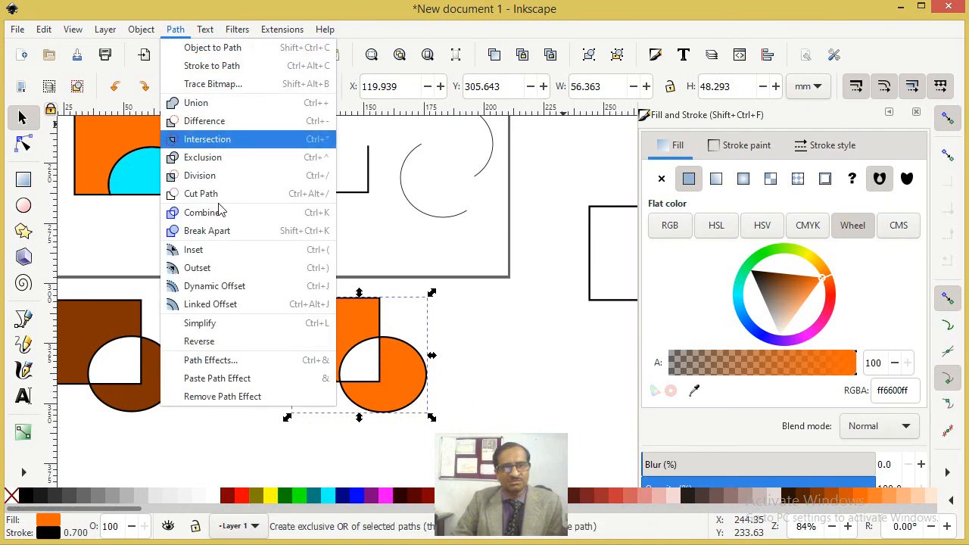
left_click(225, 231)
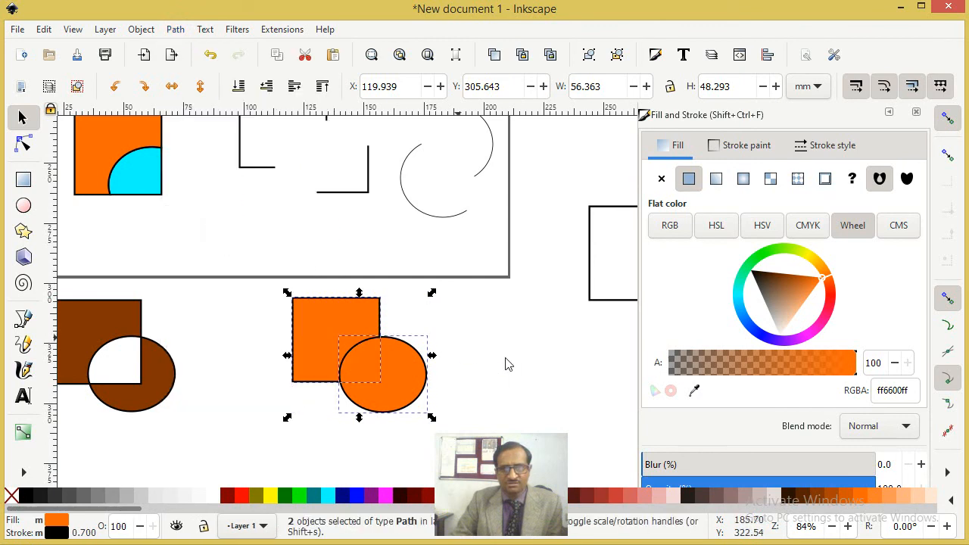
left_click(386, 331)
left_click(325, 318)
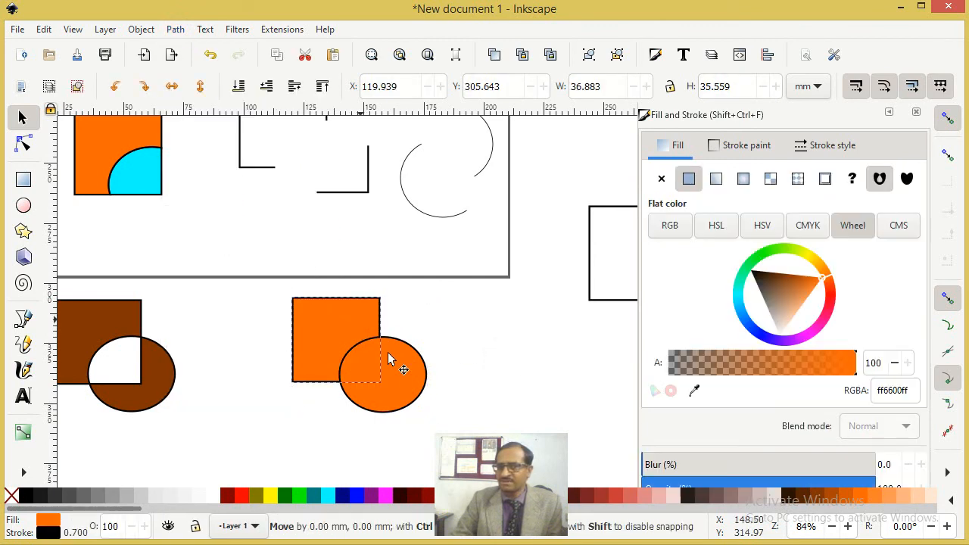
left_click_drag(399, 360, 349, 352)
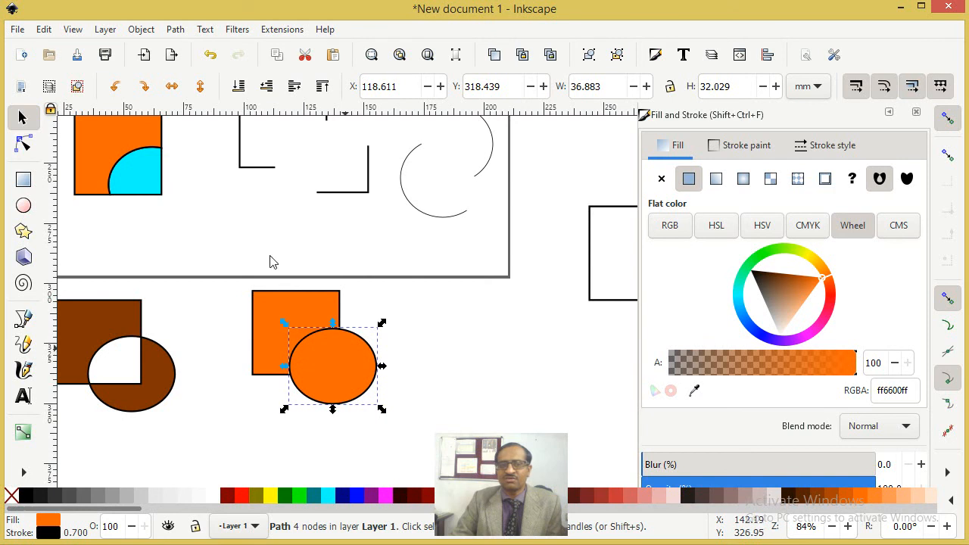
left_click(175, 30)
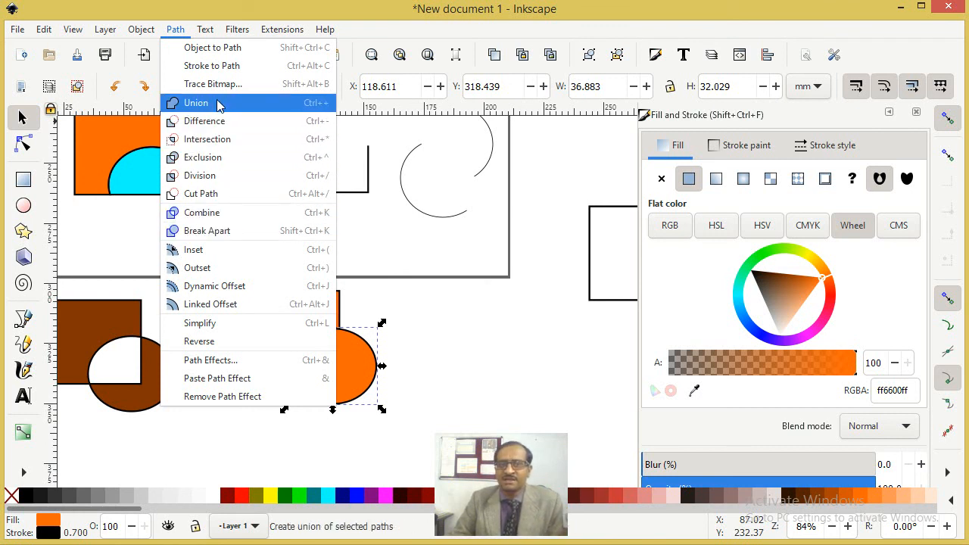
left_click(463, 259)
scroll(446, 229, "down", 3)
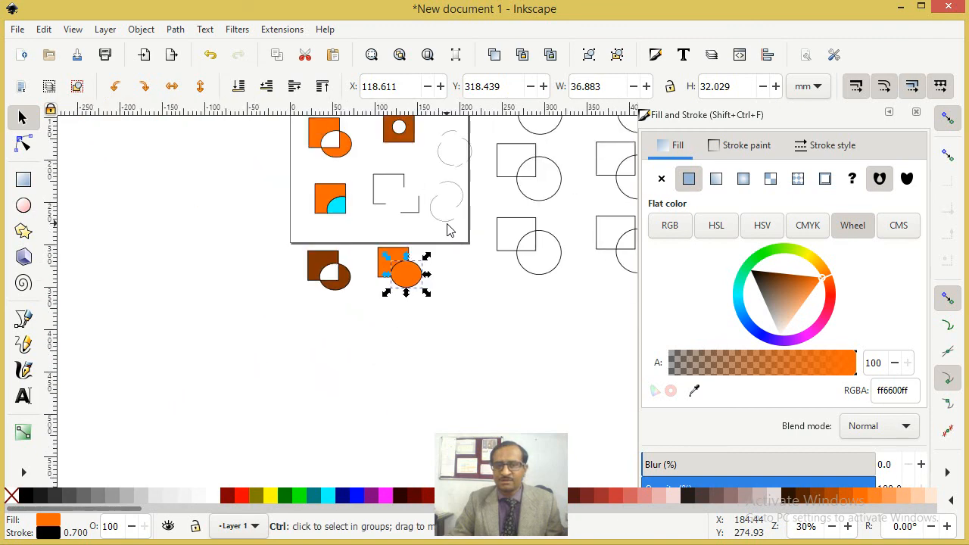
scroll(447, 229, "up", 1)
scroll(429, 210, "up", 7)
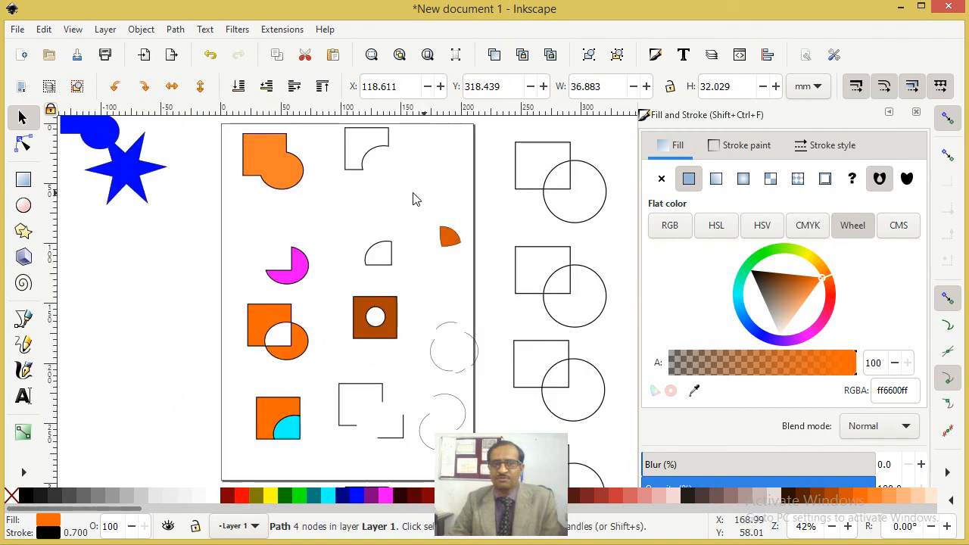